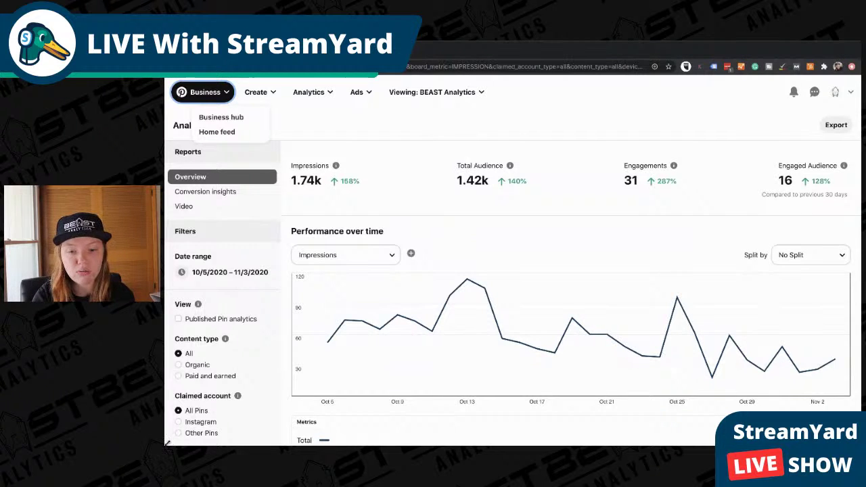
Examine the Impressions, Total Audience, Engagements and Engaged Audience summary metrics and their info notes
{"action": "mouse_move", "coordinate": [337, 171]}
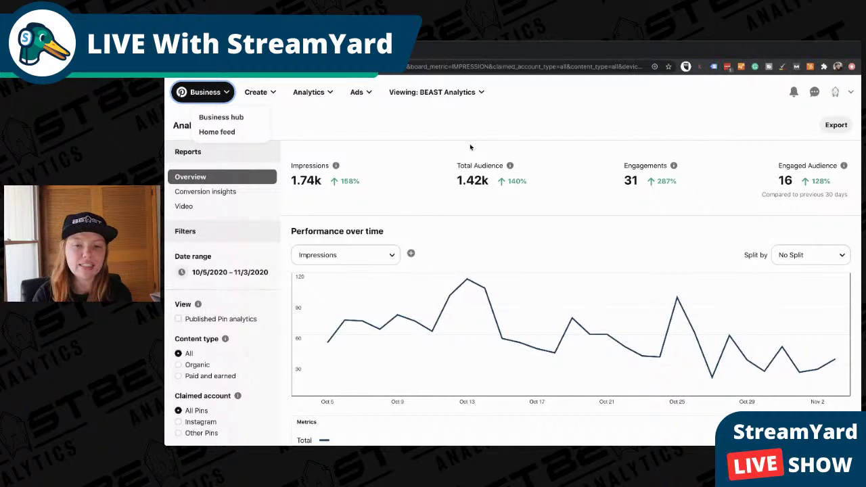
{"action": "mouse_move", "coordinate": [509, 167]}
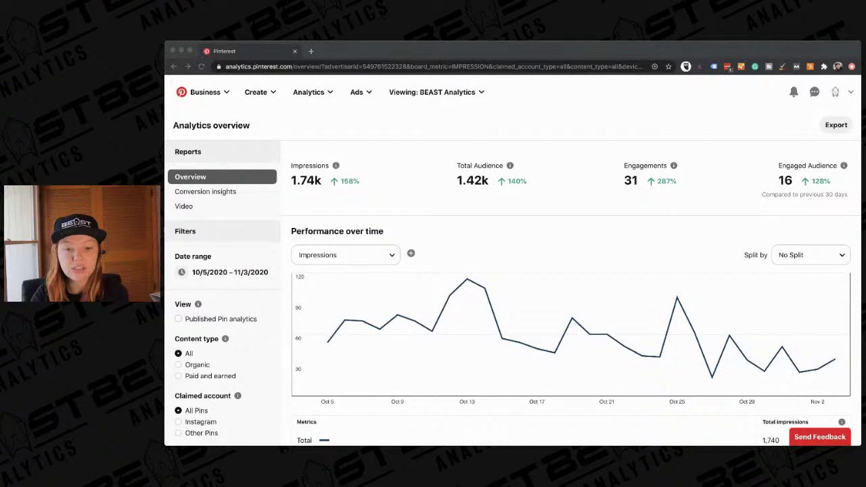
{"action": "left_click", "coordinate": [666, 57]}
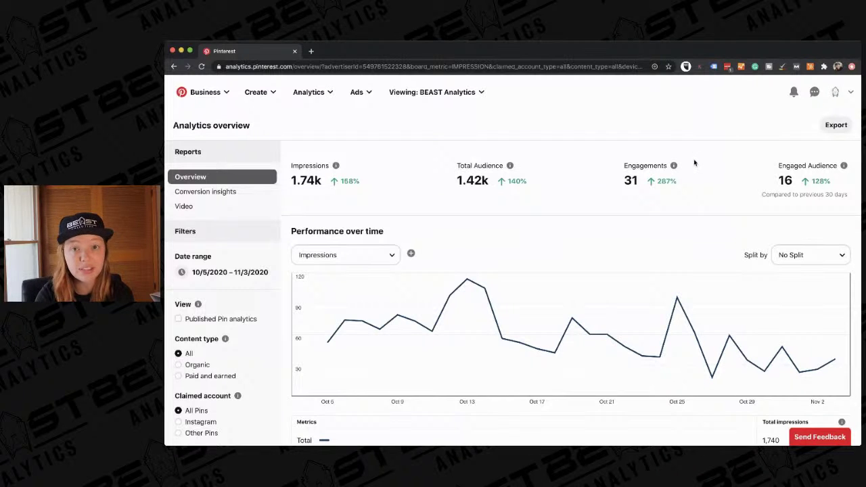
{"action": "mouse_move", "coordinate": [673, 167]}
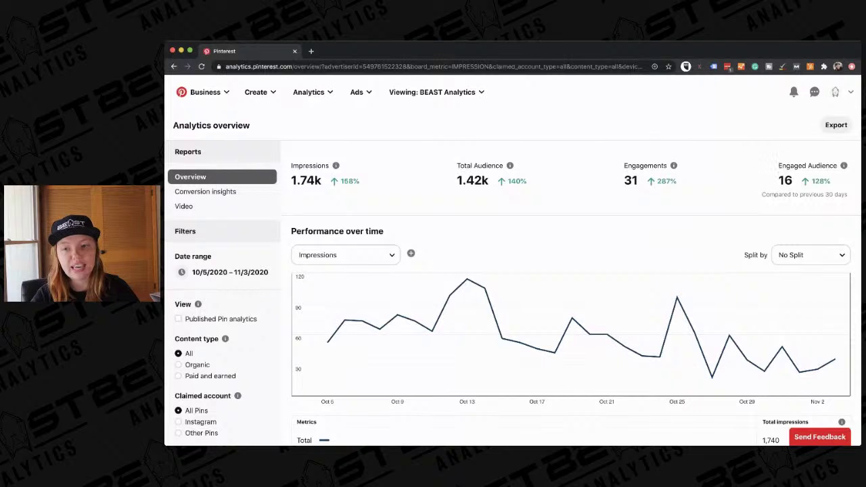
{"action": "mouse_move", "coordinate": [843, 169]}
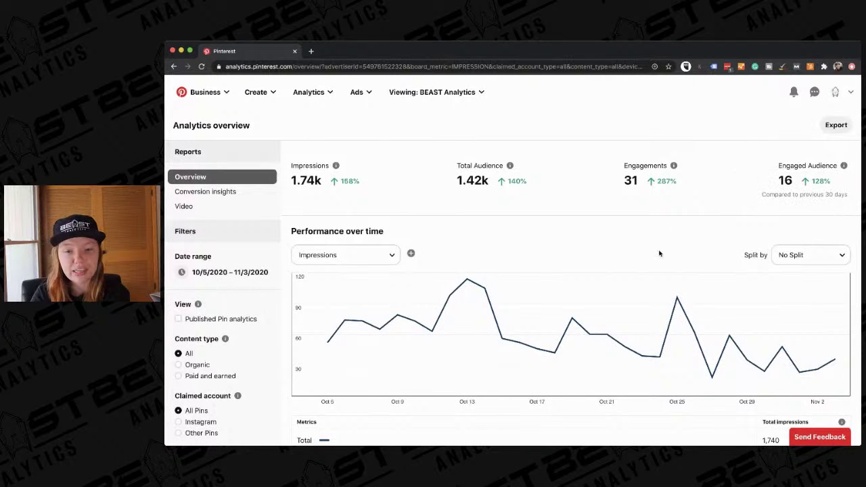
Split the Performance over time impressions chart by Device
{"action": "scroll", "coordinate": [659, 254], "scroll_direction": "down", "scroll_amount": 2}
{"action": "scroll", "coordinate": [294, 280], "scroll_direction": "up", "scroll_amount": 1}
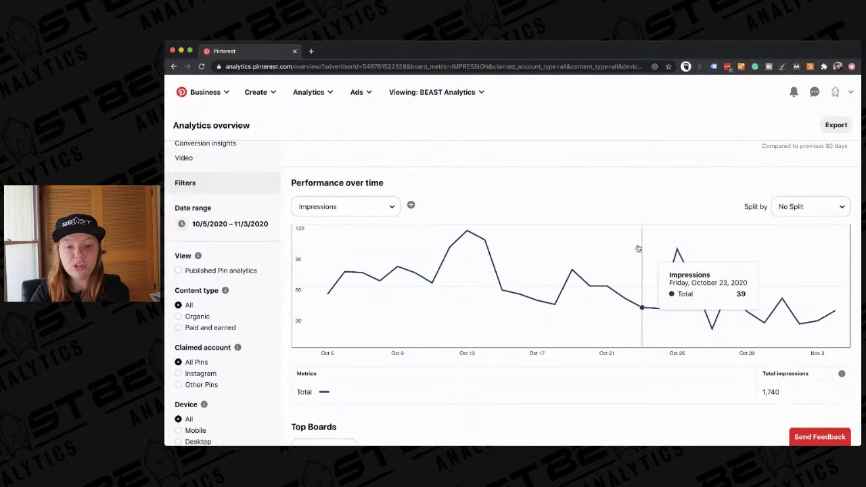
{"action": "scroll", "coordinate": [577, 320], "scroll_direction": "down", "scroll_amount": 1}
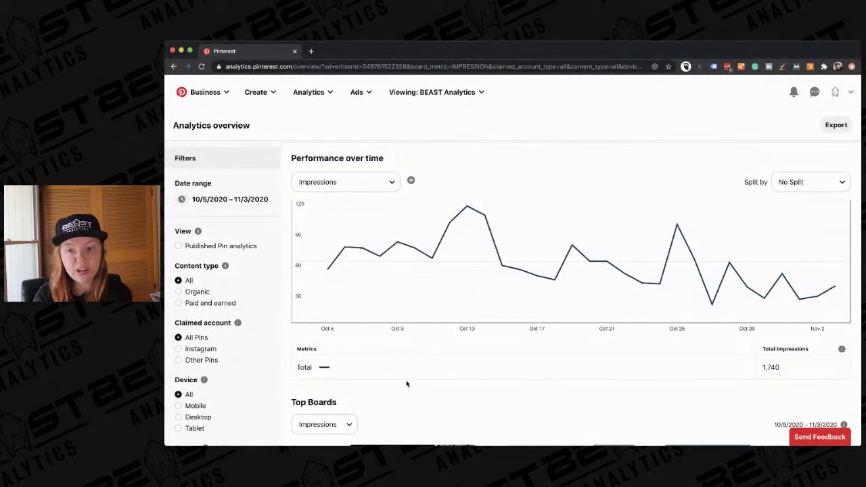
{"action": "left_click", "coordinate": [787, 183]}
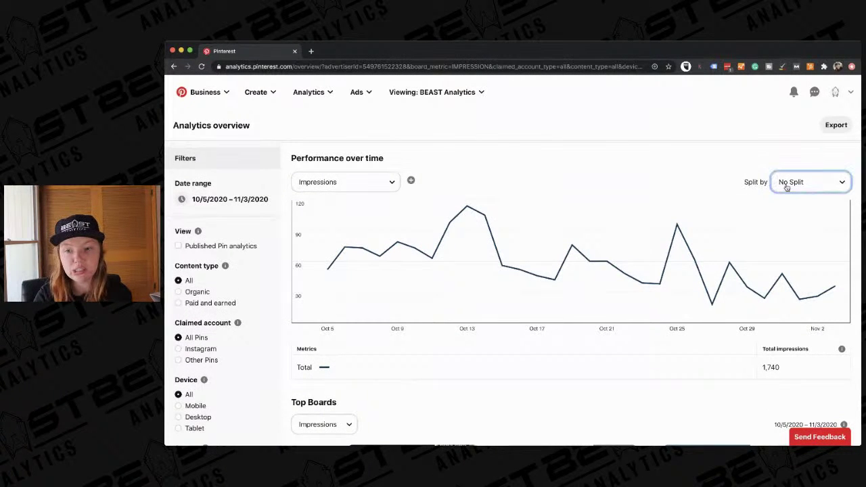
{"action": "left_click", "coordinate": [813, 211]}
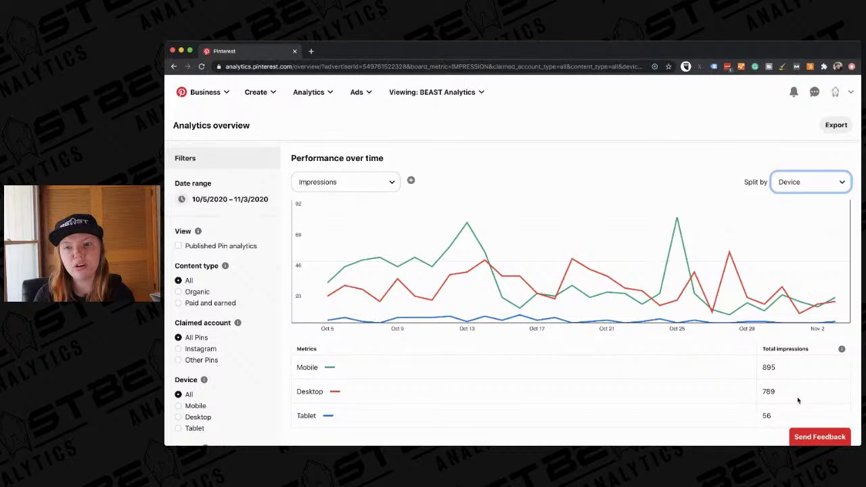
Switch the Performance over time metric through Engagements and Link clicks to Engaged Audience
{"action": "left_click", "coordinate": [347, 183]}
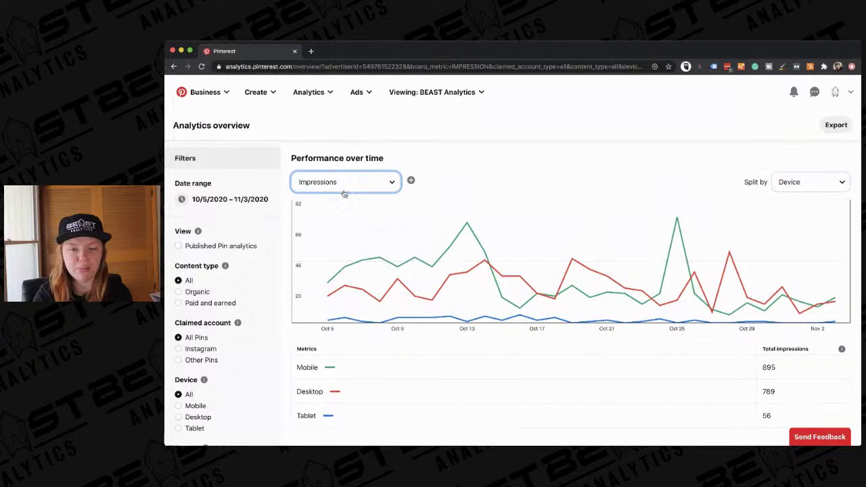
{"action": "key", "text": "Down"}
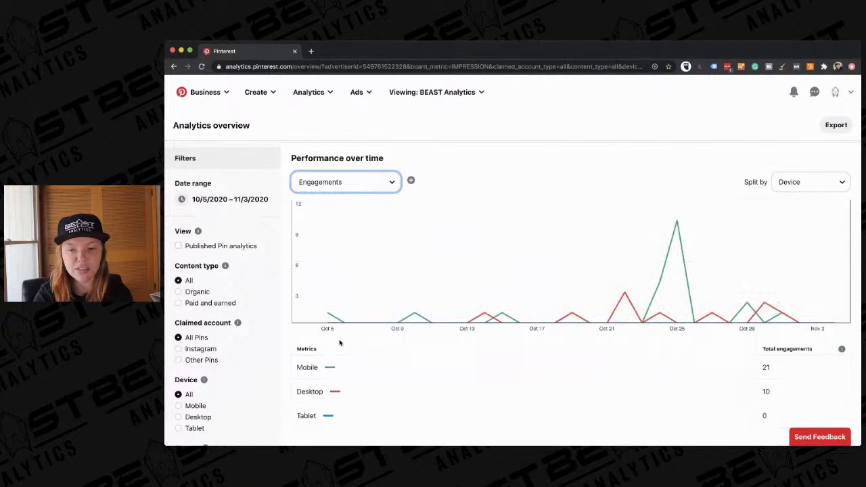
{"action": "mouse_move", "coordinate": [677, 251]}
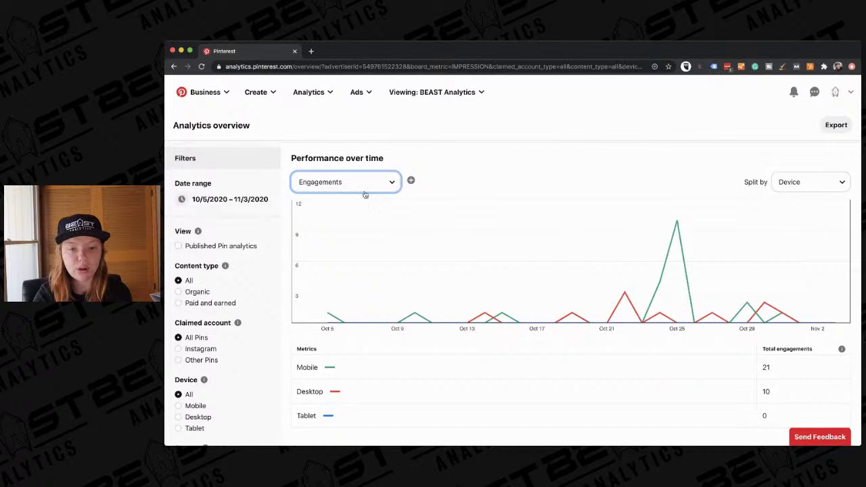
{"action": "key", "text": "Down"}
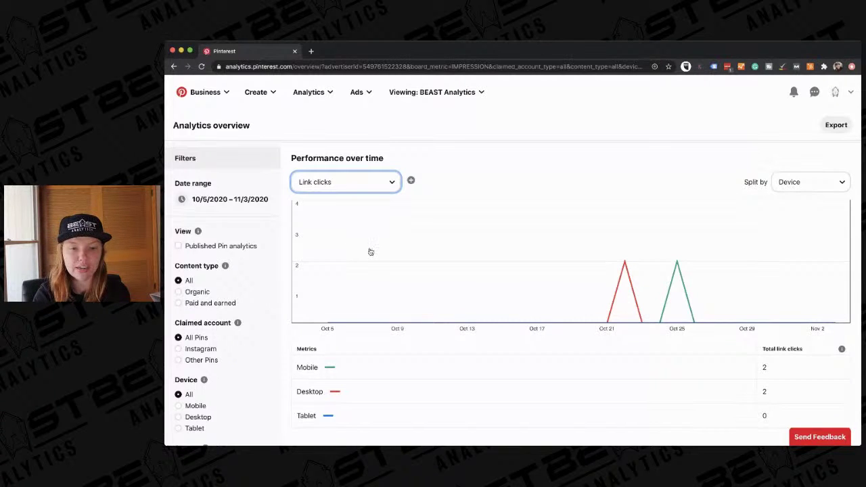
{"action": "left_click", "coordinate": [383, 211]}
{"action": "scroll", "coordinate": [474, 284], "scroll_direction": "down", "scroll_amount": 1}
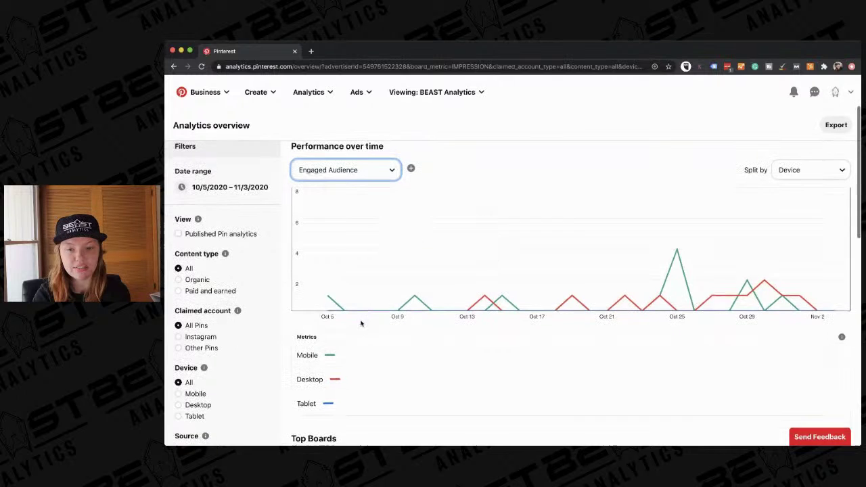
Split the Engaged Audience chart by Source and by Content type, ending with Format
{"action": "left_click", "coordinate": [819, 168]}
{"action": "key", "text": "Down"}
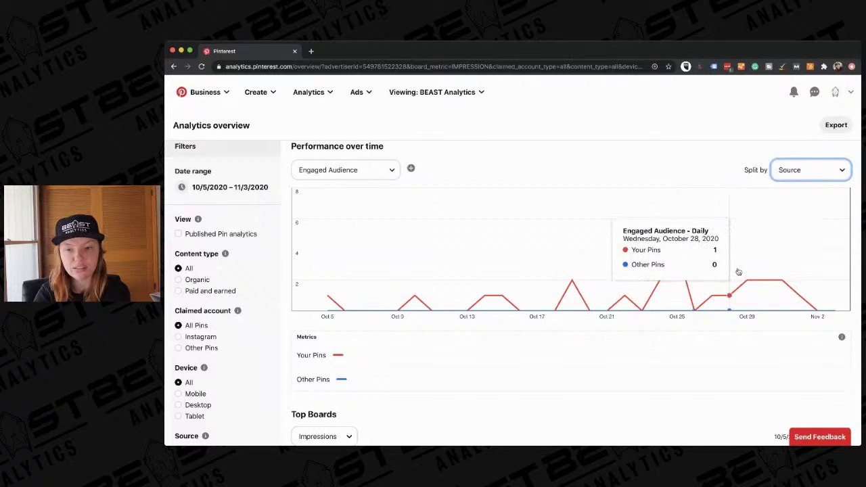
{"action": "left_click", "coordinate": [331, 172]}
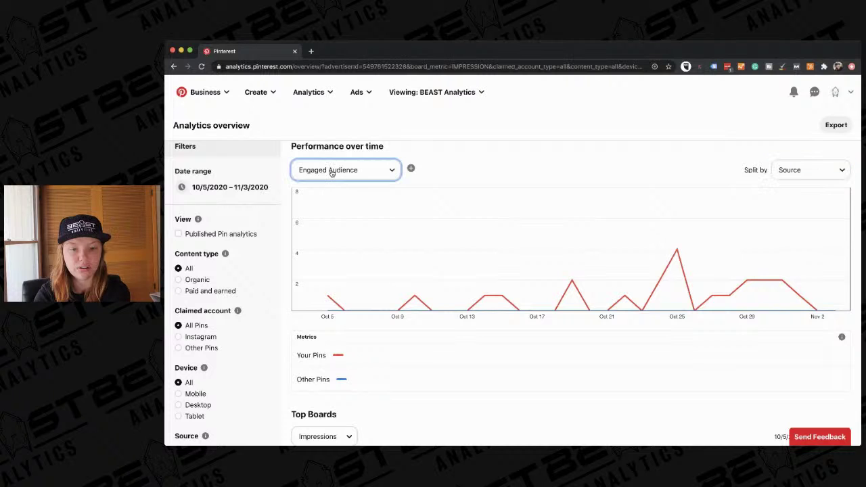
{"action": "left_click", "coordinate": [788, 171]}
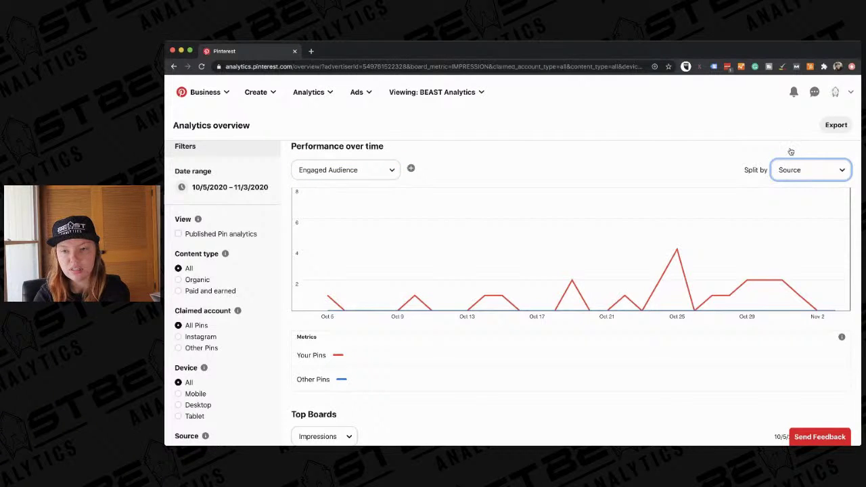
{"action": "left_click", "coordinate": [789, 143]}
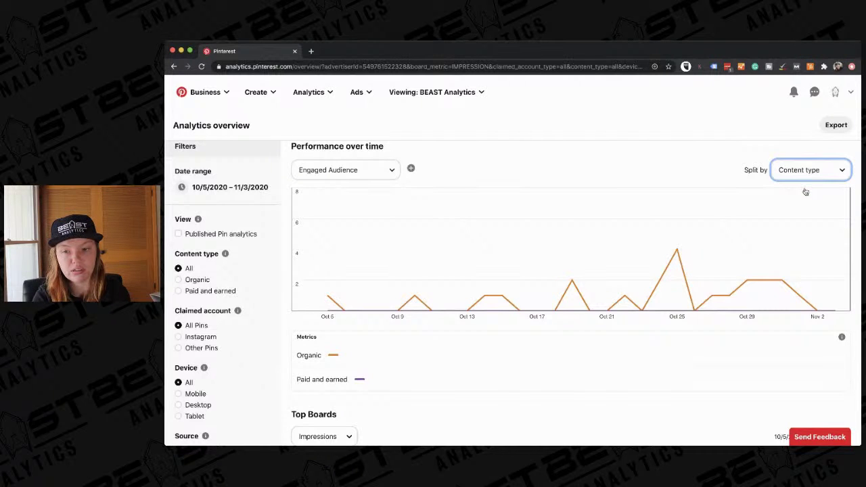
{"action": "left_click", "coordinate": [792, 209]}
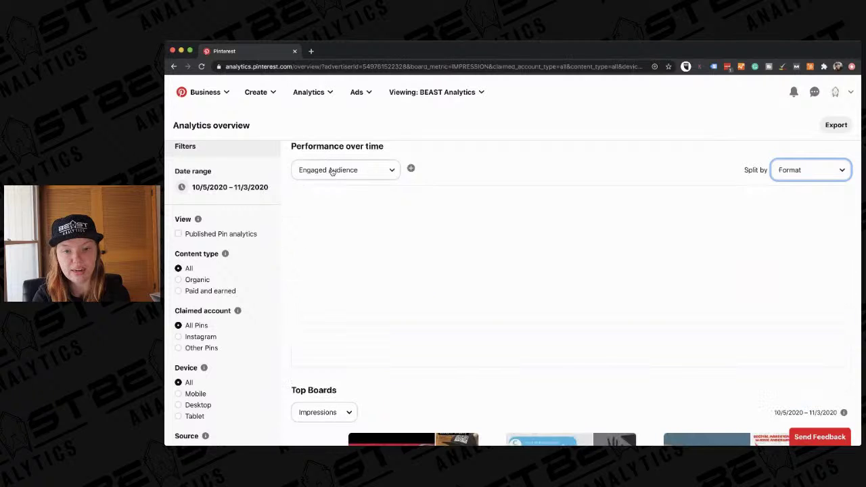
{"action": "scroll", "coordinate": [332, 171], "scroll_direction": "down", "scroll_amount": 1}
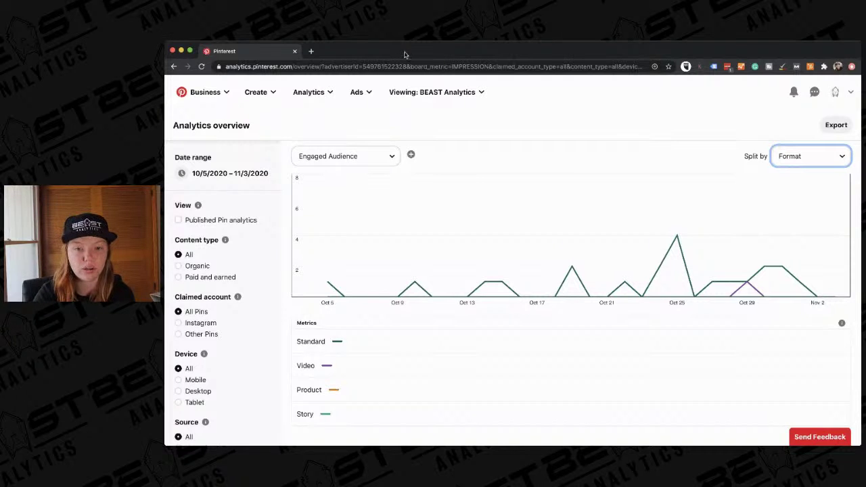
{"action": "left_click", "coordinate": [162, 146]}
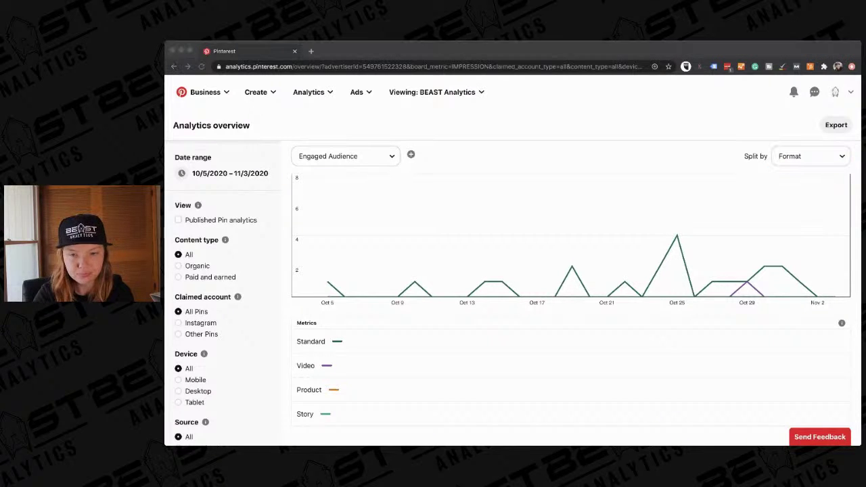
{"action": "left_click", "coordinate": [383, 48]}
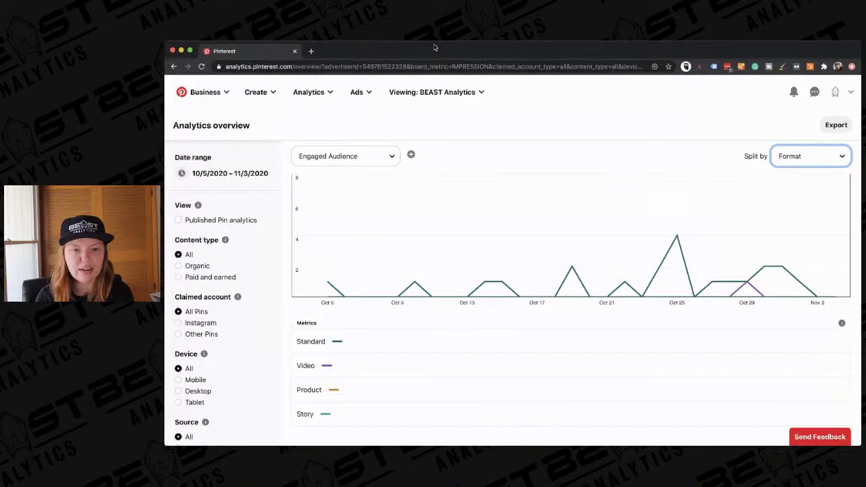
Examine the Top Boards ranked by impressions and view the metrics available for ranking them
{"action": "scroll", "coordinate": [361, 236], "scroll_direction": "down", "scroll_amount": 5}
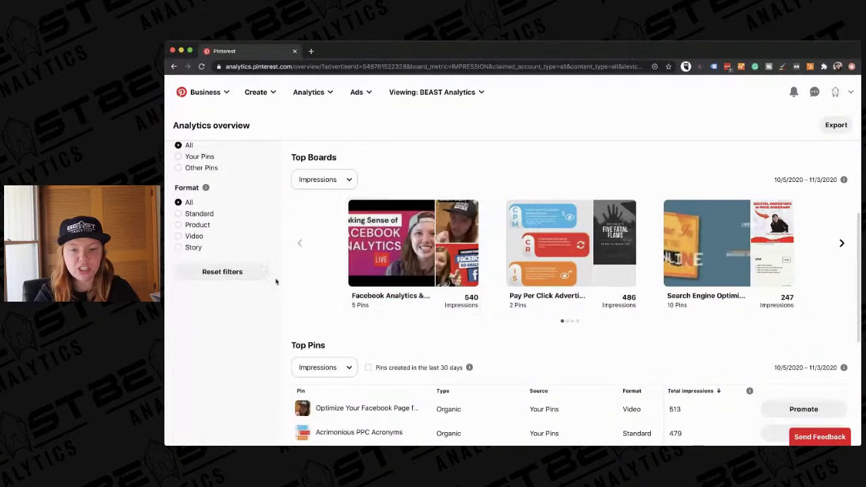
{"action": "scroll", "coordinate": [295, 257], "scroll_direction": "up", "scroll_amount": 1}
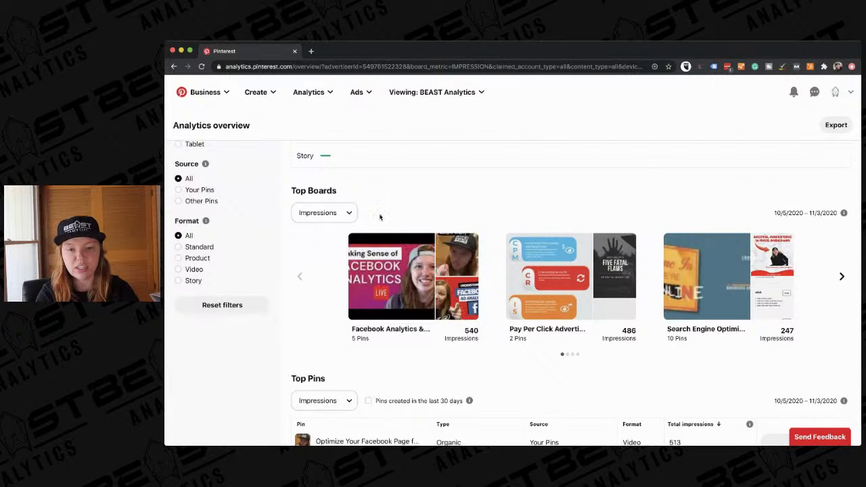
{"action": "left_click", "coordinate": [318, 212]}
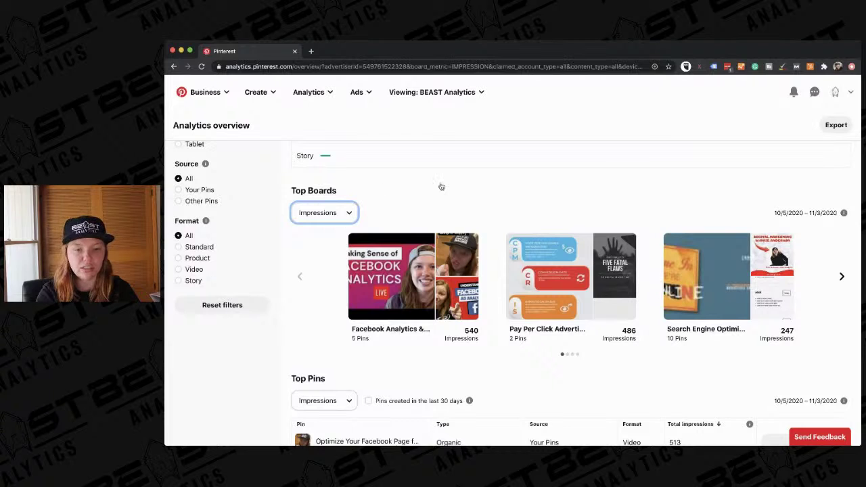
Rank the Top Pins table by Engagements
{"action": "scroll", "coordinate": [443, 188], "scroll_direction": "down", "scroll_amount": 5}
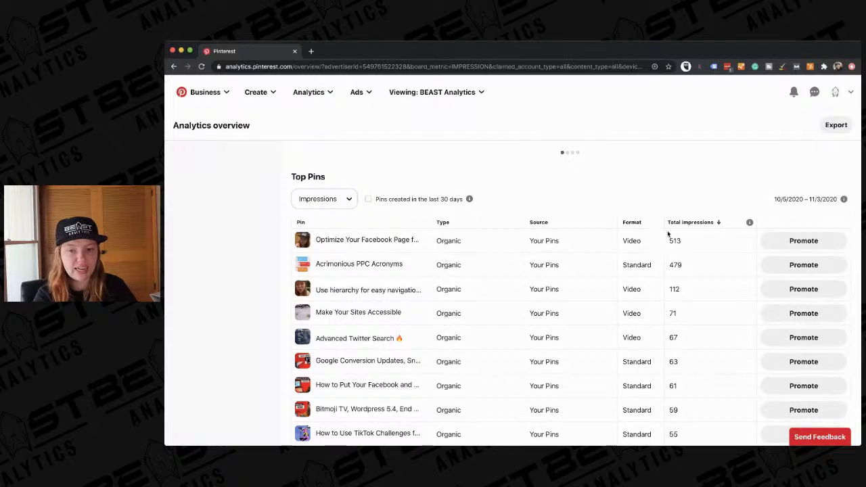
{"action": "left_click", "coordinate": [326, 203]}
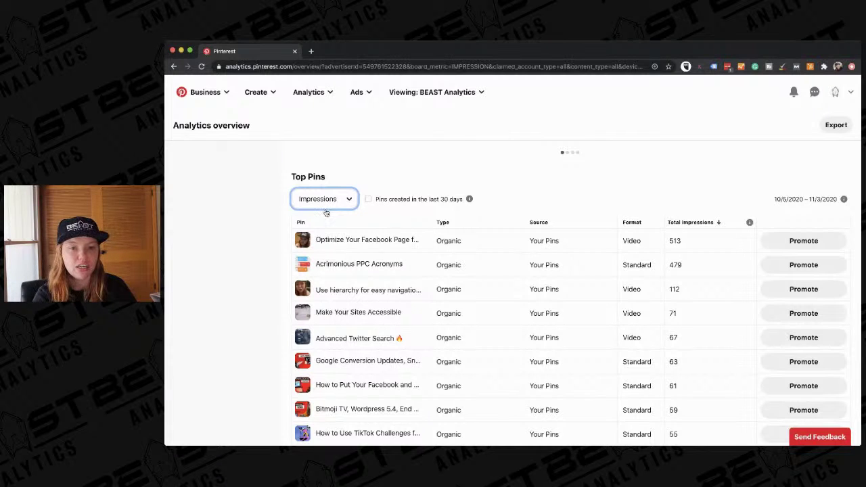
{"action": "left_click", "coordinate": [326, 213]}
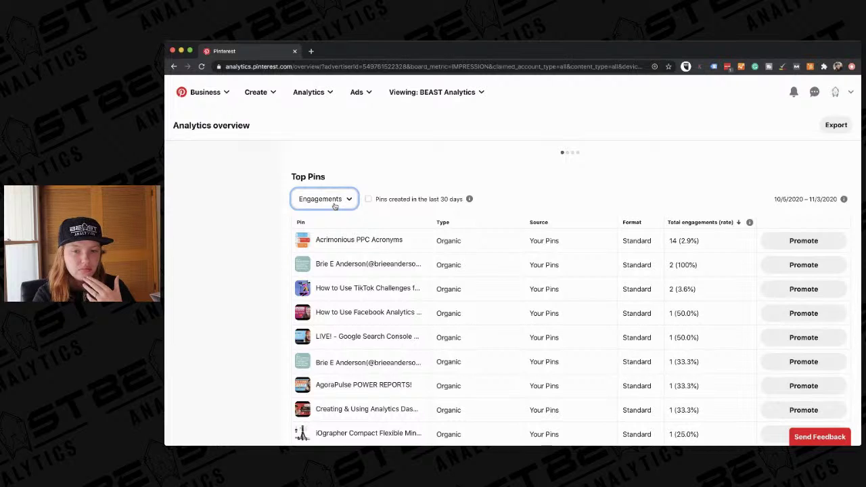
{"action": "left_click", "coordinate": [270, 247]}
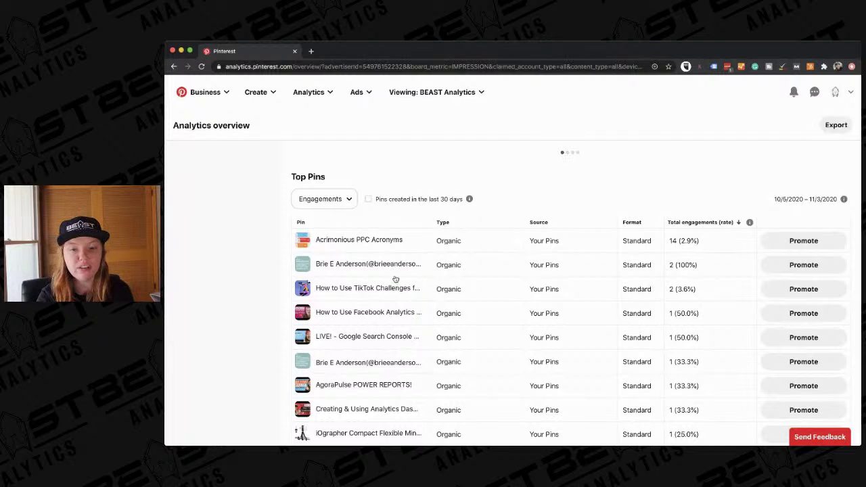
Examine the Top Pins ranked by engagements, including their previews, formats and engagement rates
{"action": "scroll", "coordinate": [347, 242], "scroll_direction": "up", "scroll_amount": 2}
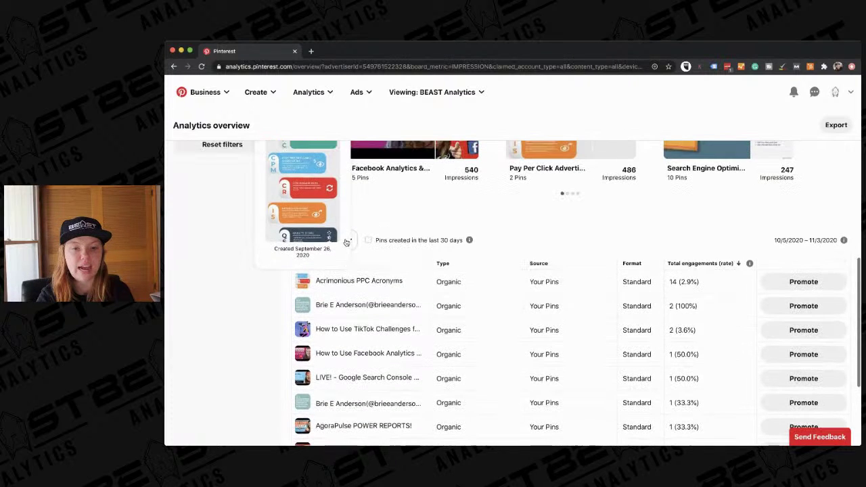
{"action": "scroll", "coordinate": [347, 280], "scroll_direction": "up", "scroll_amount": 1}
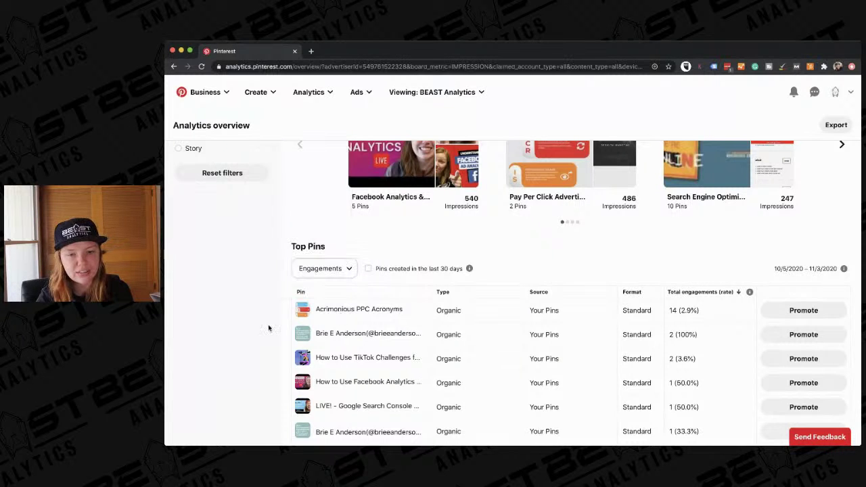
{"action": "scroll", "coordinate": [259, 333], "scroll_direction": "down", "scroll_amount": 1}
{"action": "scroll", "coordinate": [259, 334], "scroll_direction": "down", "scroll_amount": 2}
{"action": "mouse_move", "coordinate": [371, 236]}
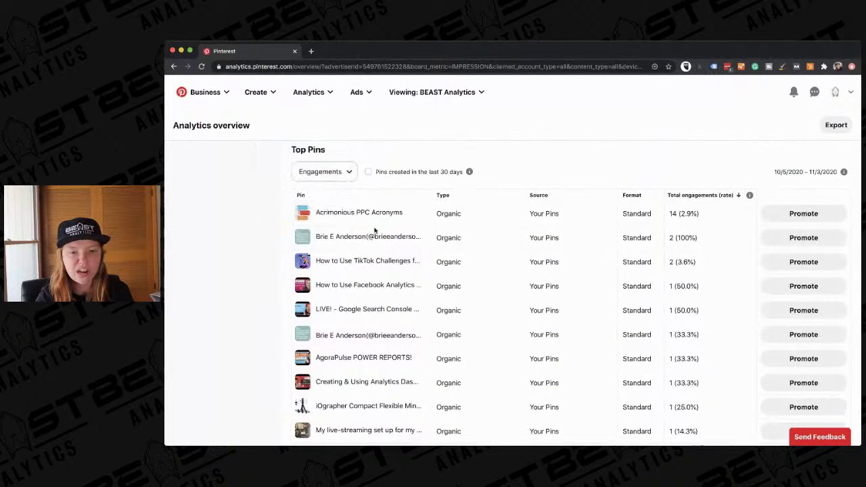
{"action": "scroll", "coordinate": [357, 290], "scroll_direction": "down", "scroll_amount": 4}
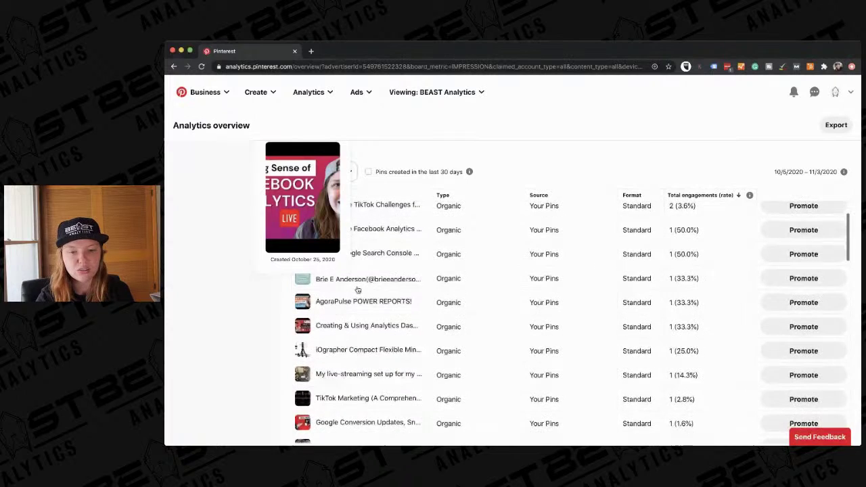
{"action": "scroll", "coordinate": [357, 289], "scroll_direction": "up", "scroll_amount": 4}
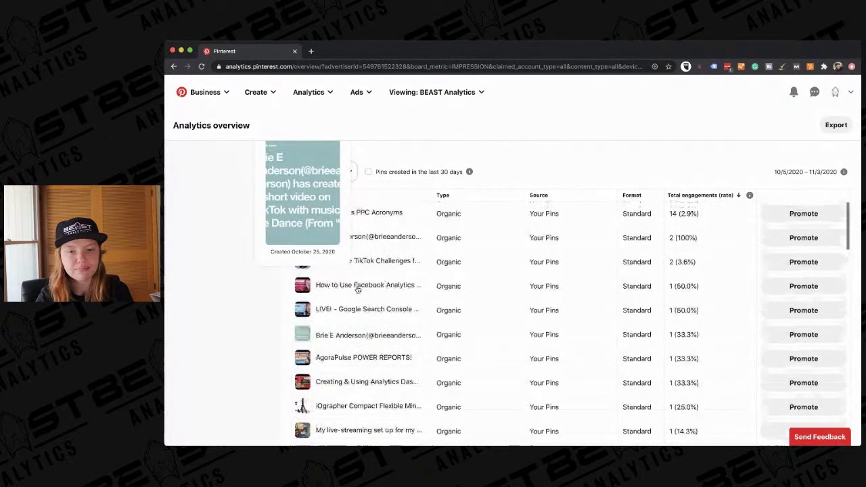
Rank the overview's Top Pins table by Link clicks and preview the highest-ranked pin
{"action": "left_click", "coordinate": [346, 171]}
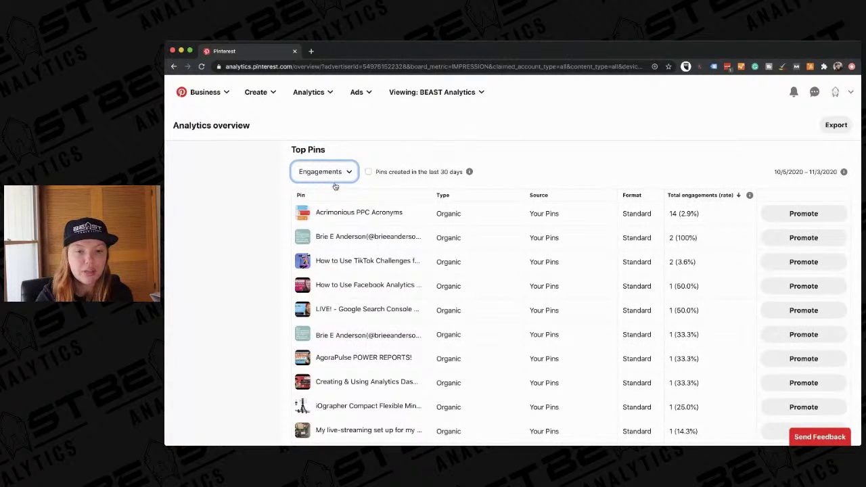
{"action": "left_click", "coordinate": [331, 195]}
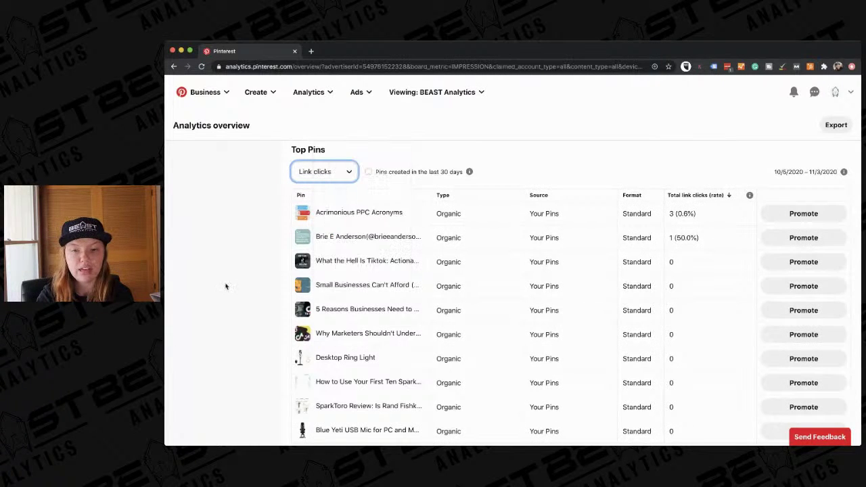
{"action": "scroll", "coordinate": [224, 289], "scroll_direction": "down", "scroll_amount": 1}
{"action": "scroll", "coordinate": [224, 288], "scroll_direction": "up", "scroll_amount": 1}
{"action": "mouse_move", "coordinate": [322, 226]}
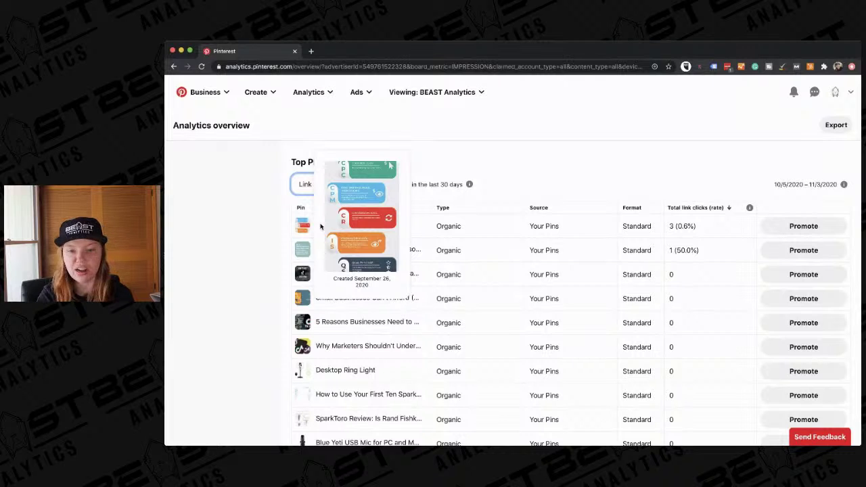
Examine the rest of the analytics overview, including Top Boards, the available filters and the Engaged Audience chart
{"action": "scroll", "coordinate": [231, 288], "scroll_direction": "up", "scroll_amount": 2}
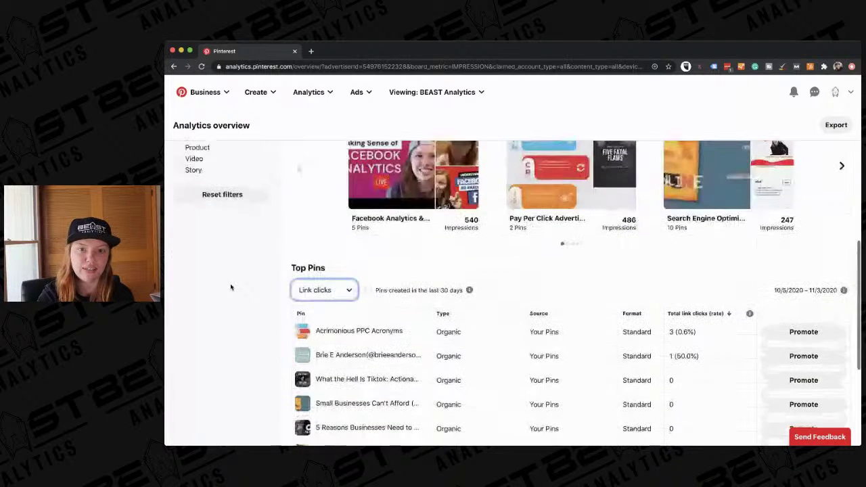
{"action": "scroll", "coordinate": [231, 287], "scroll_direction": "up", "scroll_amount": 2}
{"action": "scroll", "coordinate": [230, 285], "scroll_direction": "down", "scroll_amount": 1}
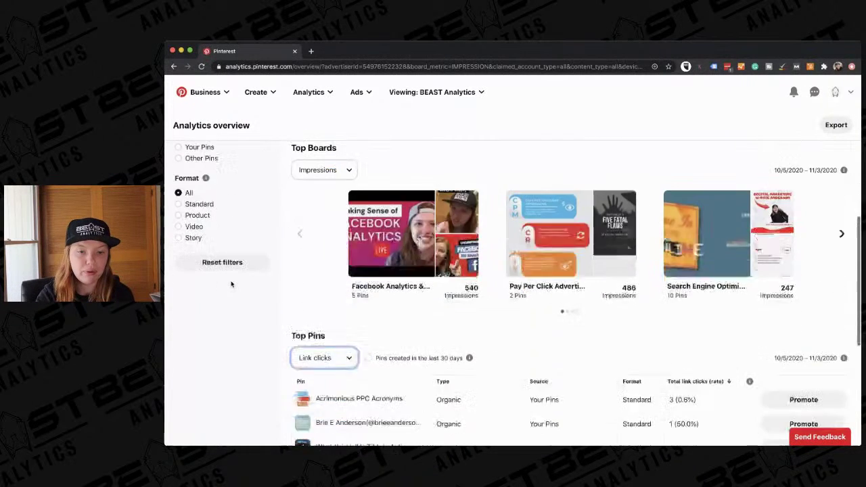
{"action": "scroll", "coordinate": [231, 284], "scroll_direction": "down", "scroll_amount": 2}
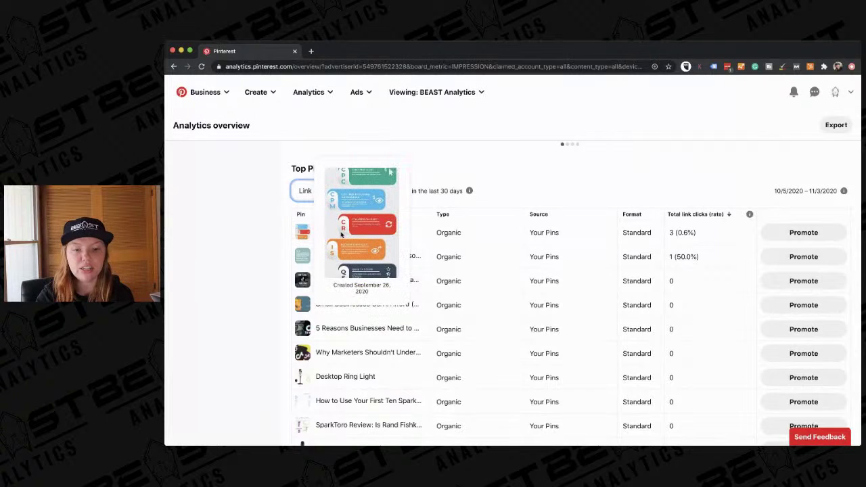
{"action": "scroll", "coordinate": [245, 268], "scroll_direction": "up", "scroll_amount": 5}
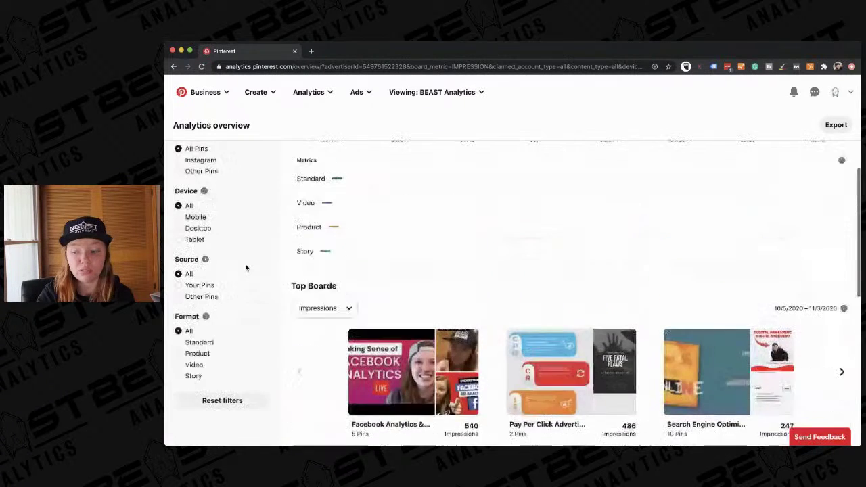
{"action": "scroll", "coordinate": [245, 266], "scroll_direction": "up", "scroll_amount": 1}
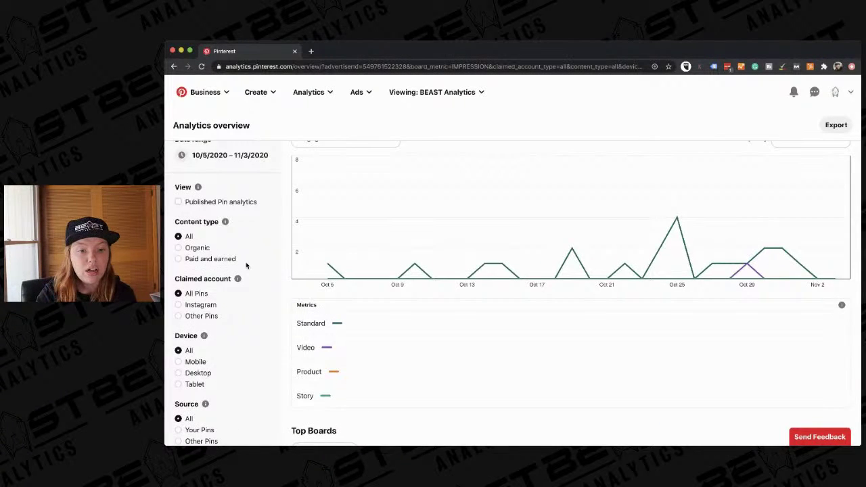
{"action": "scroll", "coordinate": [246, 265], "scroll_direction": "down", "scroll_amount": 2}
{"action": "scroll", "coordinate": [245, 265], "scroll_direction": "down", "scroll_amount": 2}
{"action": "scroll", "coordinate": [246, 265], "scroll_direction": "up", "scroll_amount": 8}
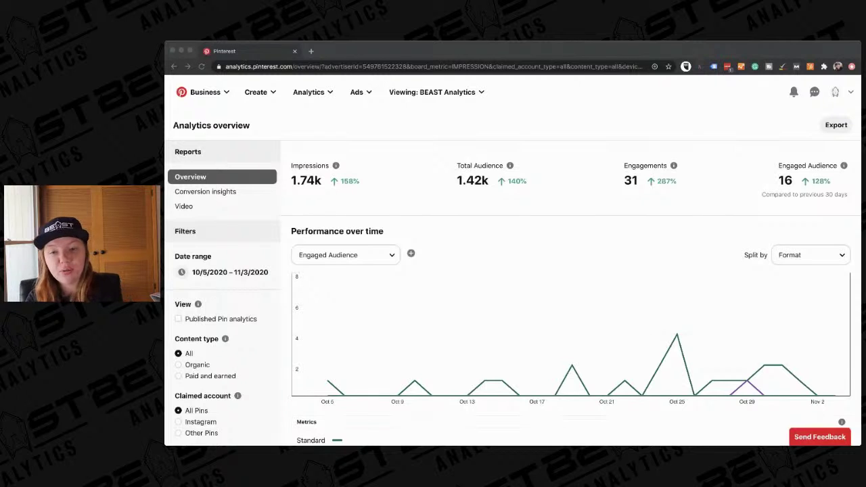
Open the Conversion insights report and view its attribution window settings without applying any change
{"action": "left_click", "coordinate": [434, 52]}
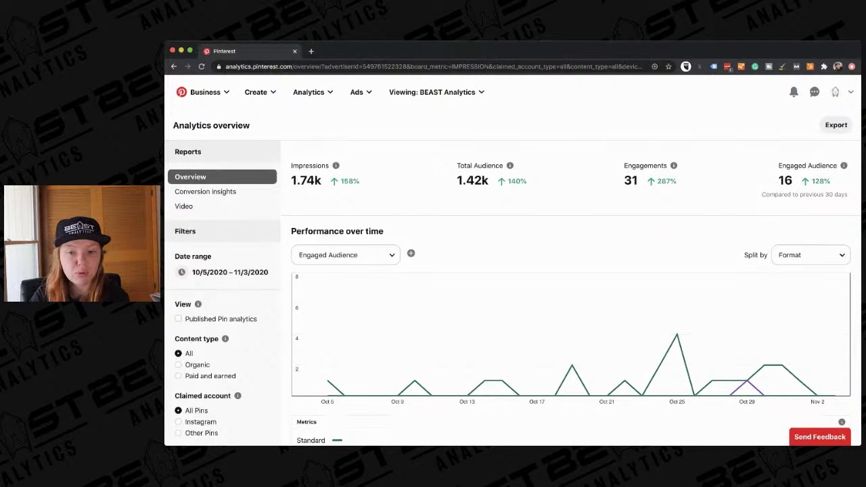
{"action": "left_click", "coordinate": [220, 192]}
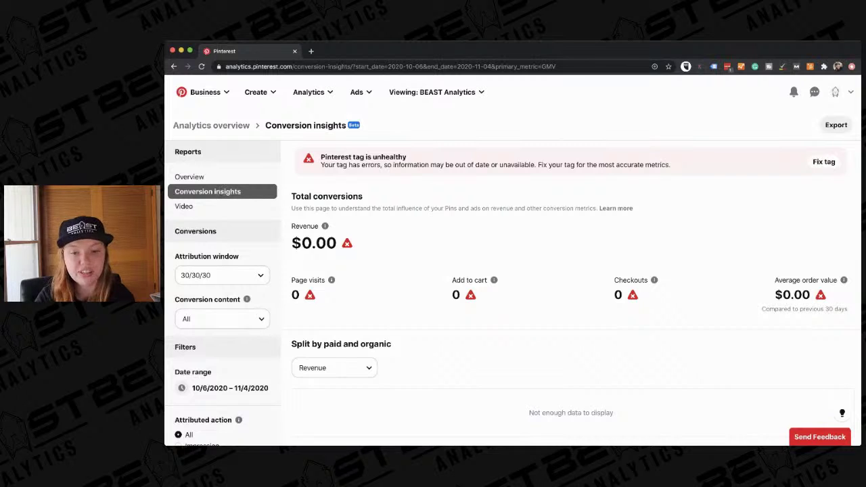
{"action": "scroll", "coordinate": [326, 309], "scroll_direction": "down", "scroll_amount": 6}
{"action": "scroll", "coordinate": [325, 310], "scroll_direction": "up", "scroll_amount": 6}
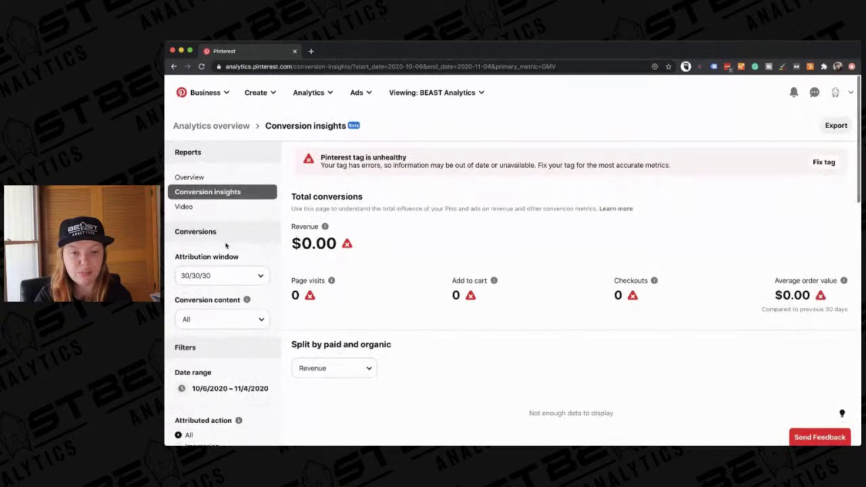
{"action": "left_click", "coordinate": [216, 273]}
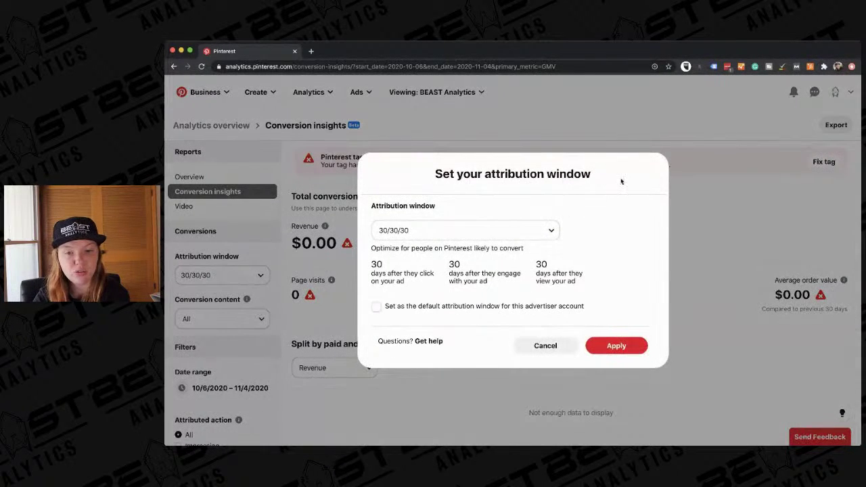
{"action": "left_click", "coordinate": [546, 349]}
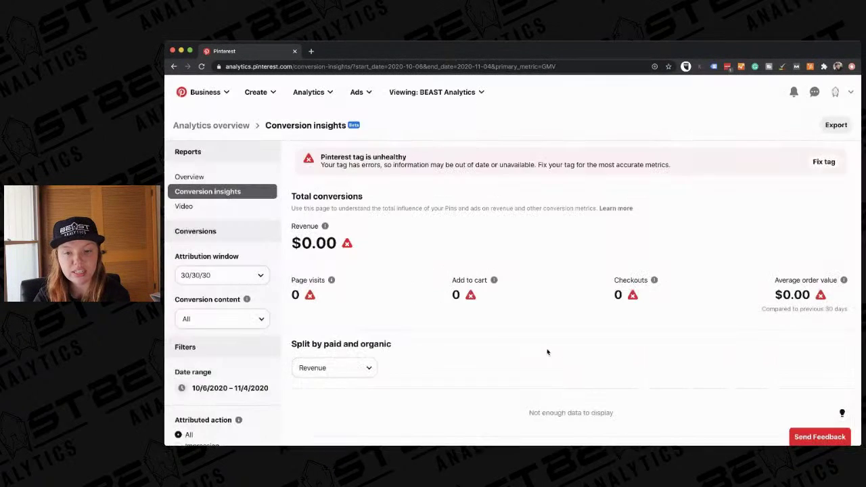
Open the Video analytics report
{"action": "left_click", "coordinate": [208, 207]}
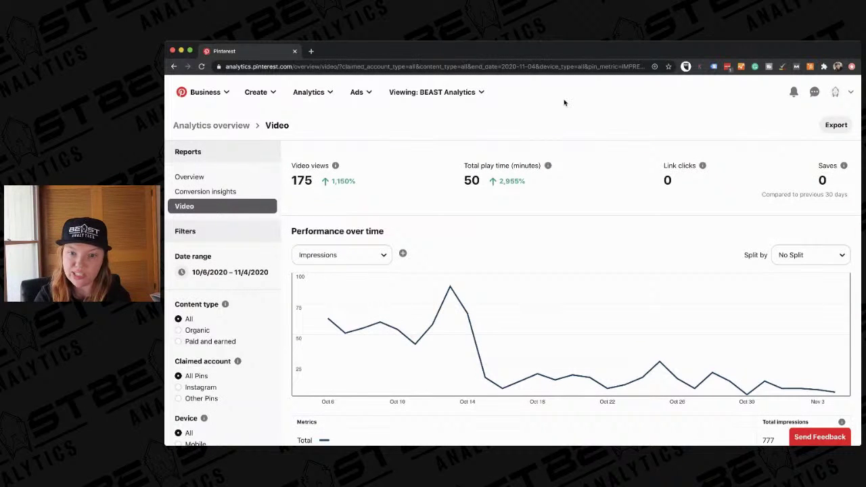
{"action": "left_click_drag", "start_coordinate": [592, 53], "coordinate": [593, 54]}
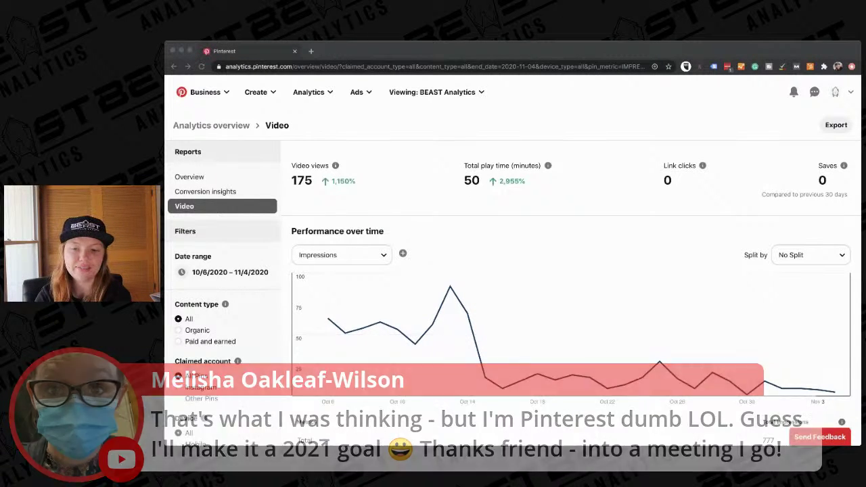
{"action": "left_click", "coordinate": [763, 51]}
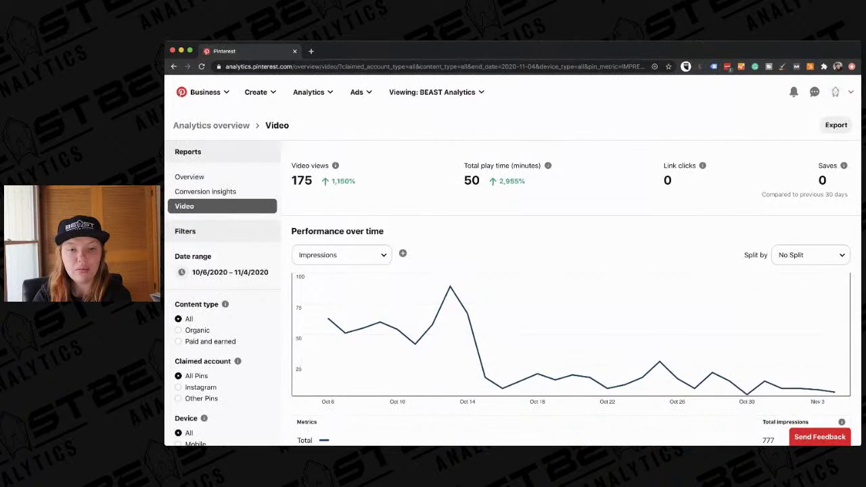
Rank the video report's Top Pins by Played at 95%, ending with 10-second plays
{"action": "scroll", "coordinate": [417, 263], "scroll_direction": "down", "scroll_amount": 5}
{"action": "scroll", "coordinate": [418, 264], "scroll_direction": "down", "scroll_amount": 1}
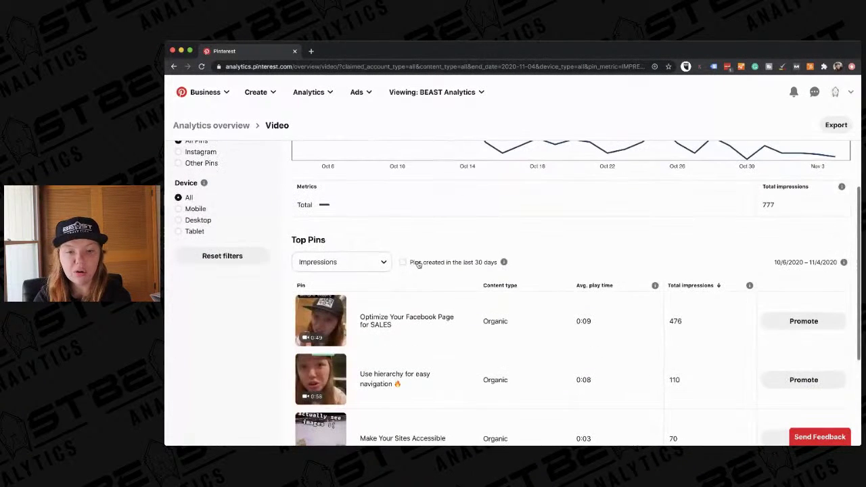
{"action": "scroll", "coordinate": [653, 339], "scroll_direction": "down", "scroll_amount": 2}
{"action": "scroll", "coordinate": [653, 338], "scroll_direction": "up", "scroll_amount": 1}
{"action": "scroll", "coordinate": [653, 332], "scroll_direction": "down", "scroll_amount": 5}
{"action": "scroll", "coordinate": [593, 309], "scroll_direction": "up", "scroll_amount": 2}
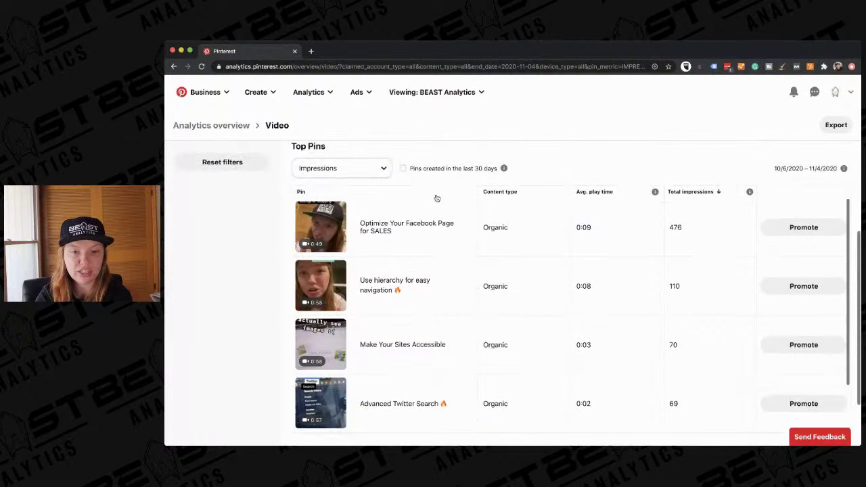
{"action": "left_click", "coordinate": [351, 230]}
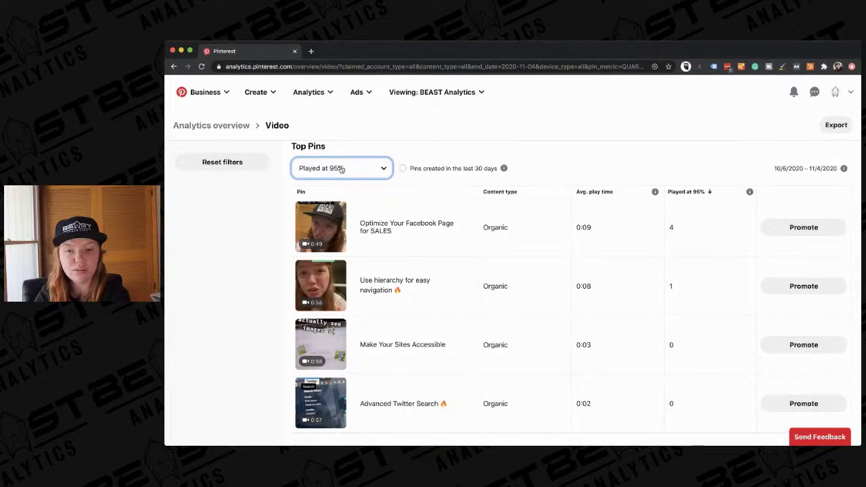
{"action": "left_click", "coordinate": [336, 171]}
{"action": "left_click", "coordinate": [342, 155]}
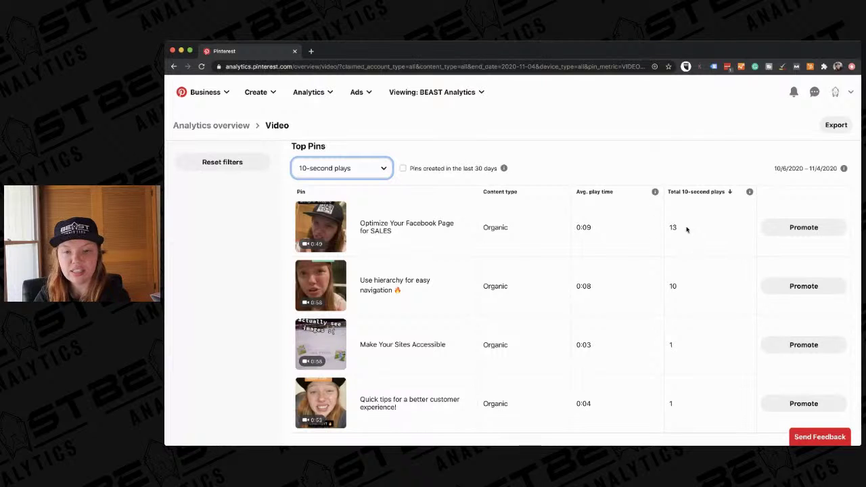
Examine the video Top Pins ranked by 10-second plays, comparing their thumbnails, average play times and play totals
{"action": "scroll", "coordinate": [673, 203], "scroll_direction": "up", "scroll_amount": 1}
{"action": "scroll", "coordinate": [710, 286], "scroll_direction": "down", "scroll_amount": 2}
{"action": "scroll", "coordinate": [709, 286], "scroll_direction": "up", "scroll_amount": 4}
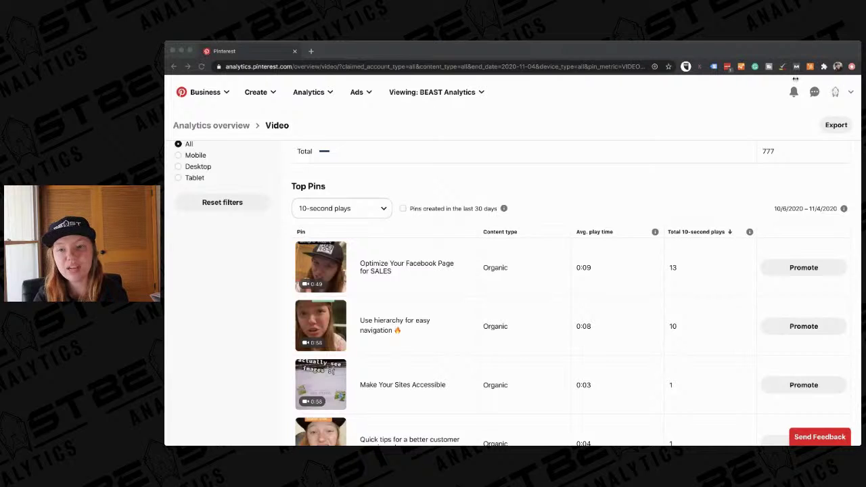
{"action": "left_click", "coordinate": [811, 51]}
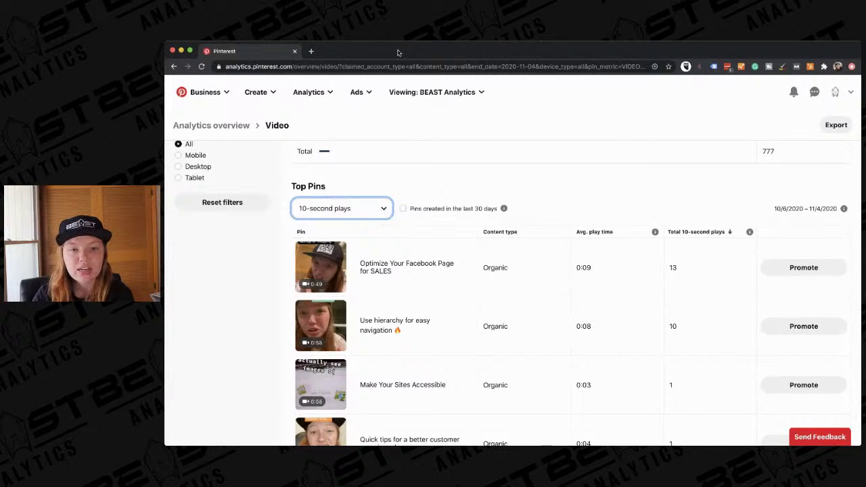
{"action": "scroll", "coordinate": [267, 266], "scroll_direction": "up", "scroll_amount": 1}
{"action": "scroll", "coordinate": [267, 266], "scroll_direction": "down", "scroll_amount": 2}
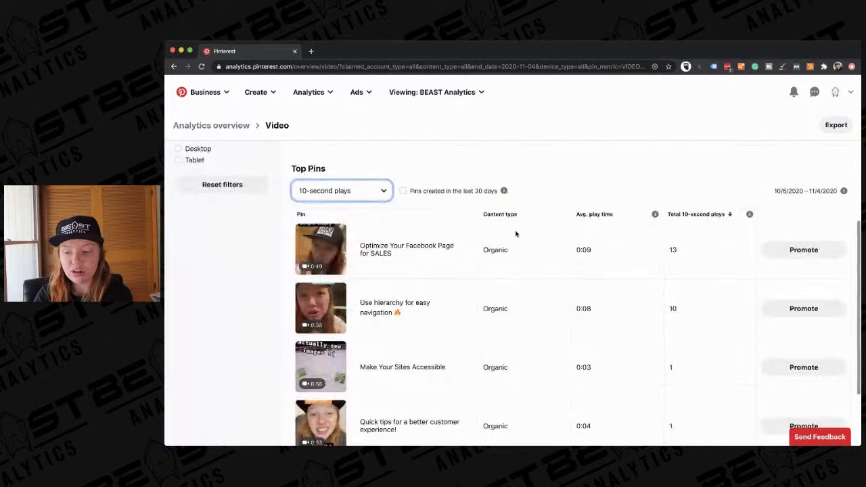
{"action": "scroll", "coordinate": [554, 227], "scroll_direction": "down", "scroll_amount": 2}
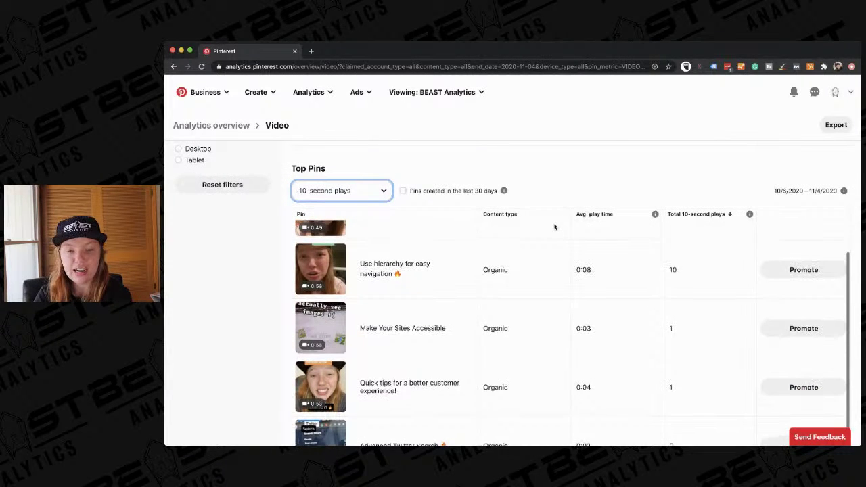
{"action": "scroll", "coordinate": [554, 227], "scroll_direction": "down", "scroll_amount": 1}
{"action": "scroll", "coordinate": [411, 240], "scroll_direction": "up", "scroll_amount": 2}
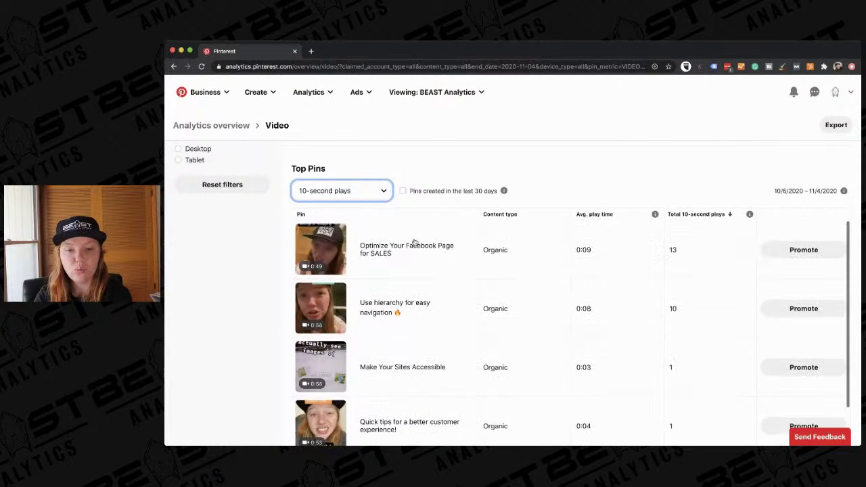
{"action": "scroll", "coordinate": [405, 216], "scroll_direction": "up", "scroll_amount": 1}
{"action": "scroll", "coordinate": [523, 291], "scroll_direction": "down", "scroll_amount": 3}
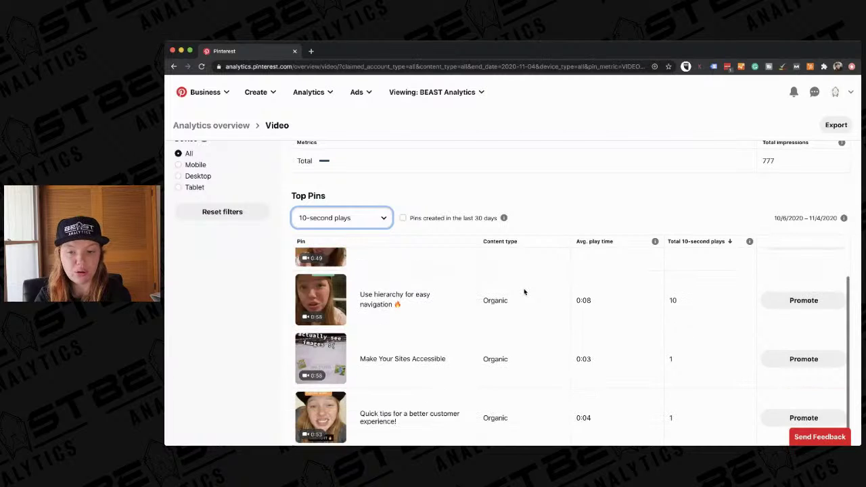
{"action": "scroll", "coordinate": [524, 292], "scroll_direction": "up", "scroll_amount": 2}
{"action": "scroll", "coordinate": [524, 292], "scroll_direction": "up", "scroll_amount": 1}
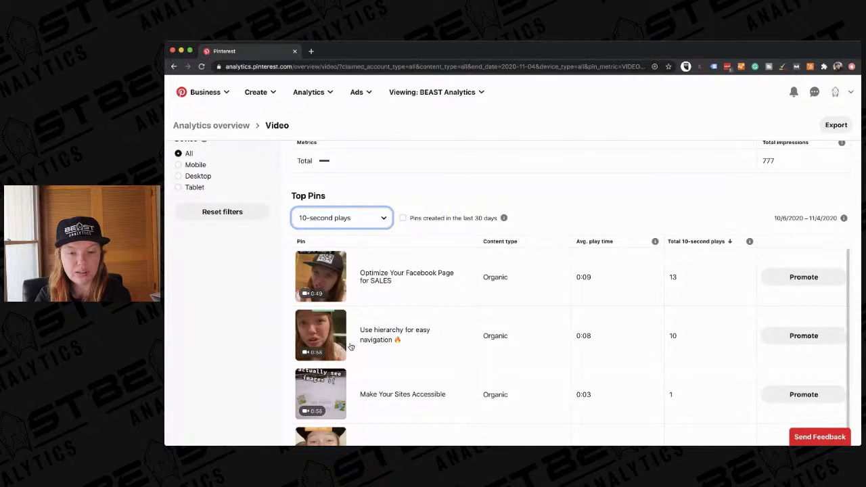
{"action": "scroll", "coordinate": [351, 346], "scroll_direction": "down", "scroll_amount": 2}
{"action": "scroll", "coordinate": [351, 347], "scroll_direction": "down", "scroll_amount": 3}
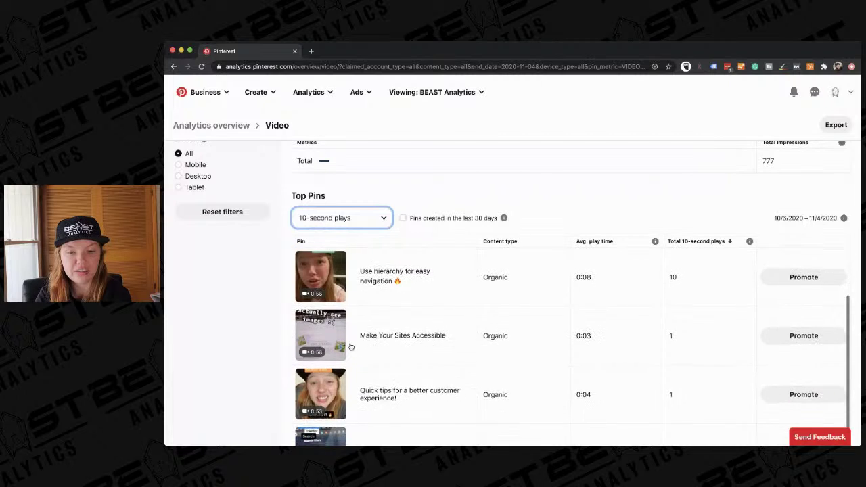
{"action": "scroll", "coordinate": [351, 347], "scroll_direction": "down", "scroll_amount": 1}
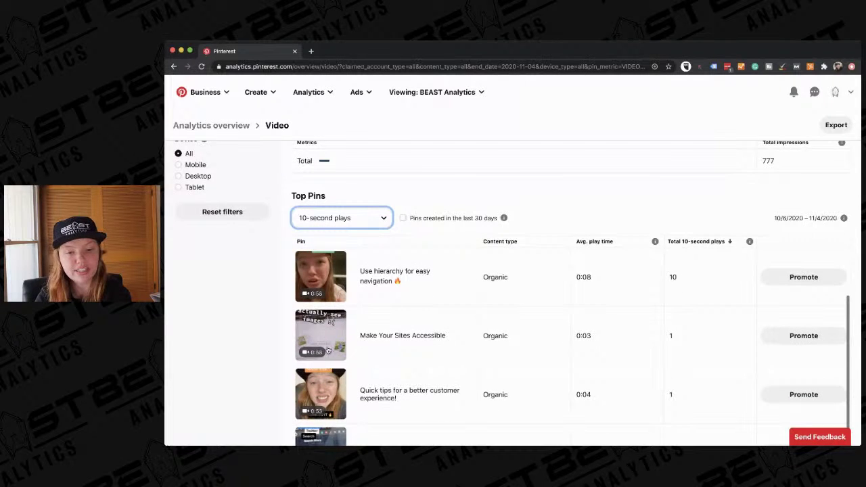
{"action": "scroll", "coordinate": [335, 423], "scroll_direction": "down", "scroll_amount": 5}
{"action": "scroll", "coordinate": [335, 423], "scroll_direction": "down", "scroll_amount": 1}
{"action": "scroll", "coordinate": [349, 374], "scroll_direction": "up", "scroll_amount": 2}
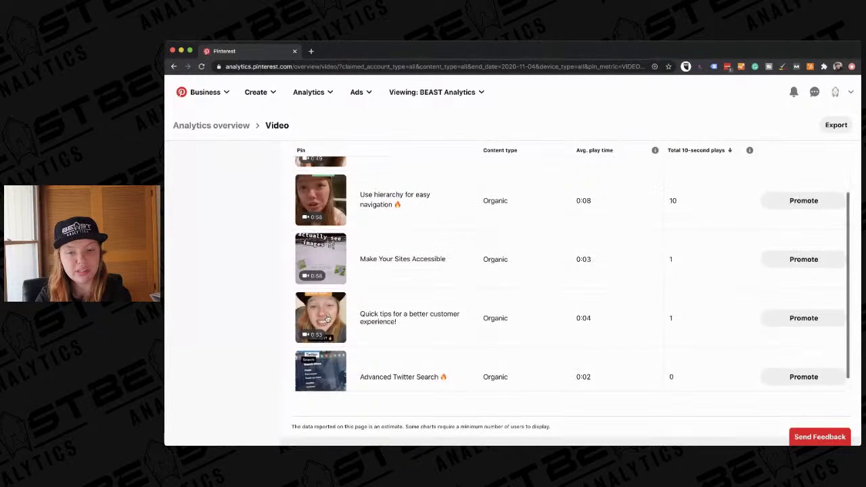
{"action": "scroll", "coordinate": [350, 374], "scroll_direction": "down", "scroll_amount": 2}
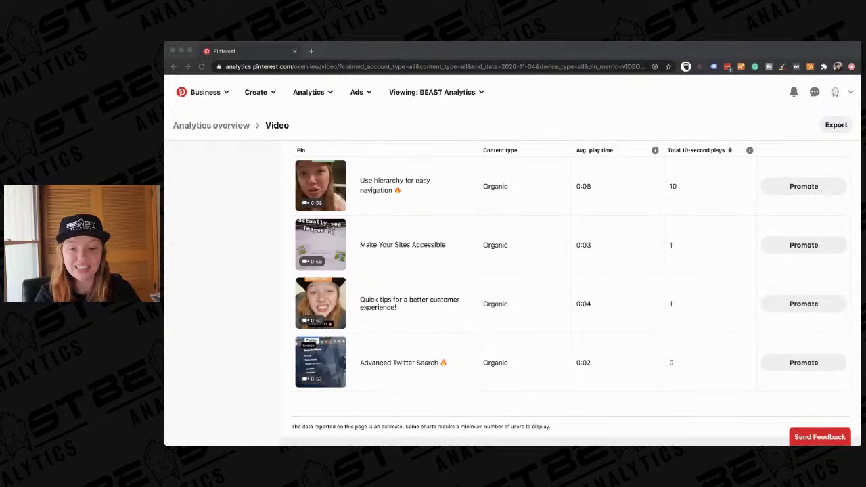
{"action": "left_click", "coordinate": [844, 209]}
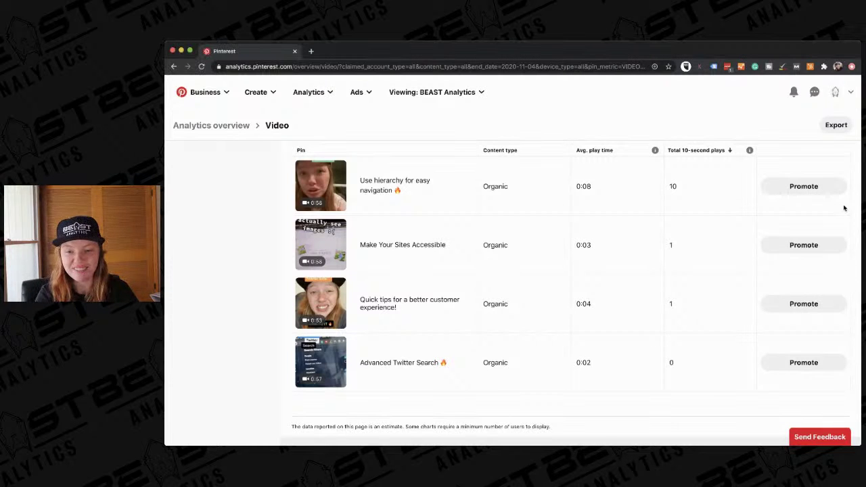
Open the Audience insights report
{"action": "scroll", "coordinate": [610, 223], "scroll_direction": "up", "scroll_amount": 10}
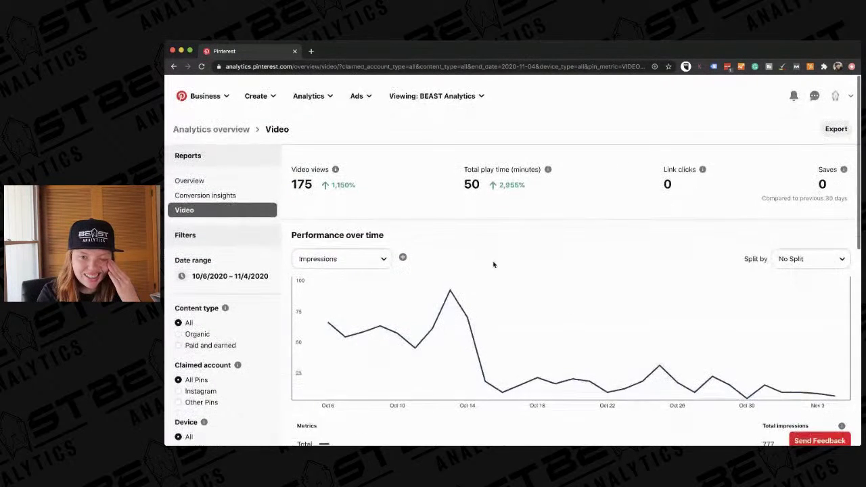
{"action": "left_click", "coordinate": [309, 92]}
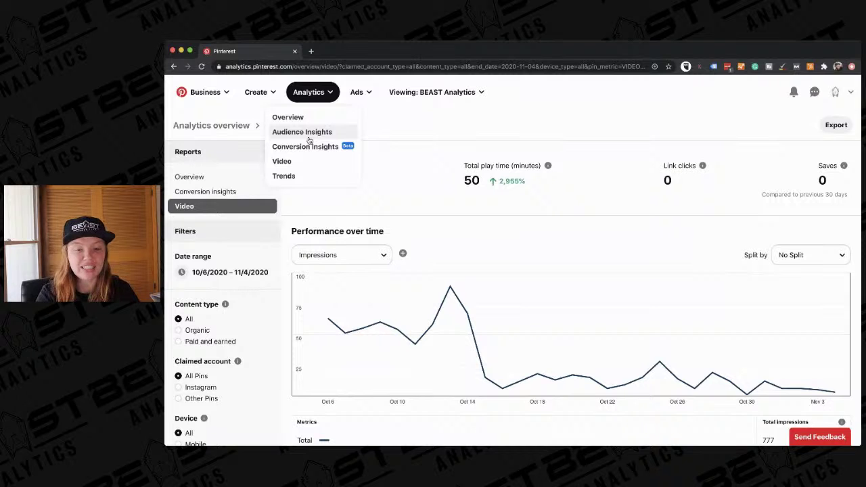
{"action": "left_click", "coordinate": [311, 133]}
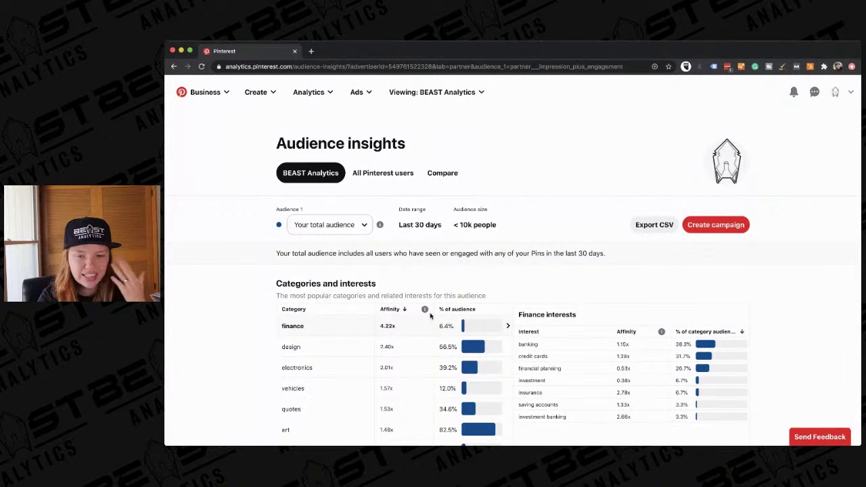
Examine the Categories and interests table of the total audience, comparing categories by affinity and audience share
{"action": "scroll", "coordinate": [430, 316], "scroll_direction": "down", "scroll_amount": 4}
{"action": "scroll", "coordinate": [430, 316], "scroll_direction": "up", "scroll_amount": 3}
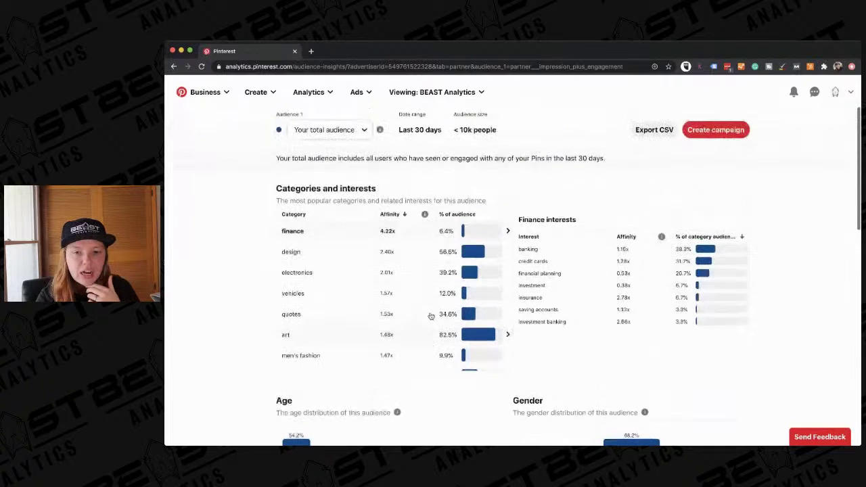
{"action": "scroll", "coordinate": [430, 316], "scroll_direction": "up", "scroll_amount": 1}
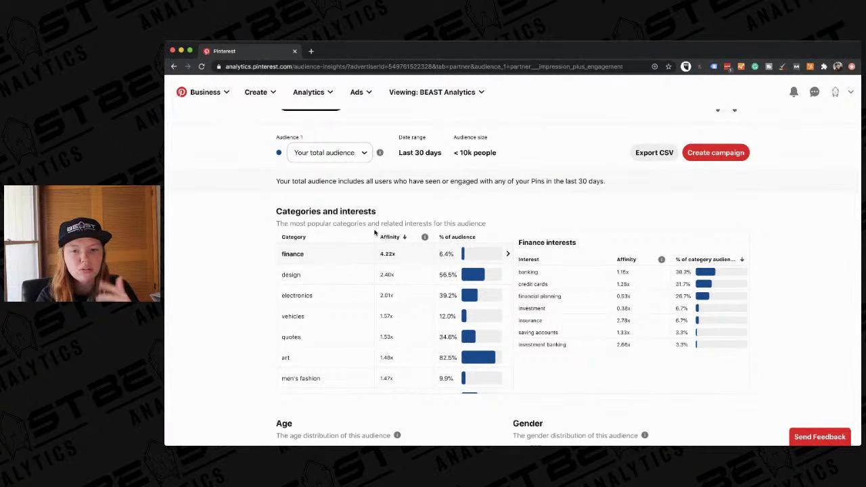
{"action": "scroll", "coordinate": [485, 221], "scroll_direction": "up", "scroll_amount": 1}
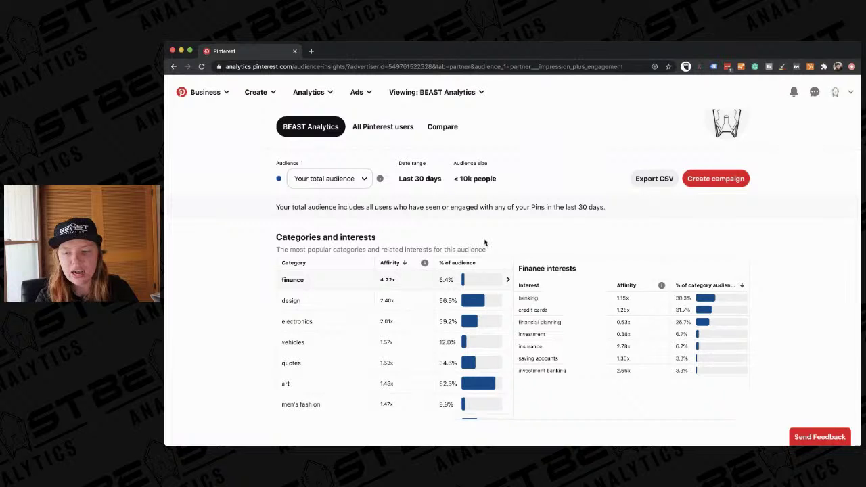
{"action": "scroll", "coordinate": [484, 242], "scroll_direction": "down", "scroll_amount": 1}
{"action": "scroll", "coordinate": [484, 243], "scroll_direction": "up", "scroll_amount": 2}
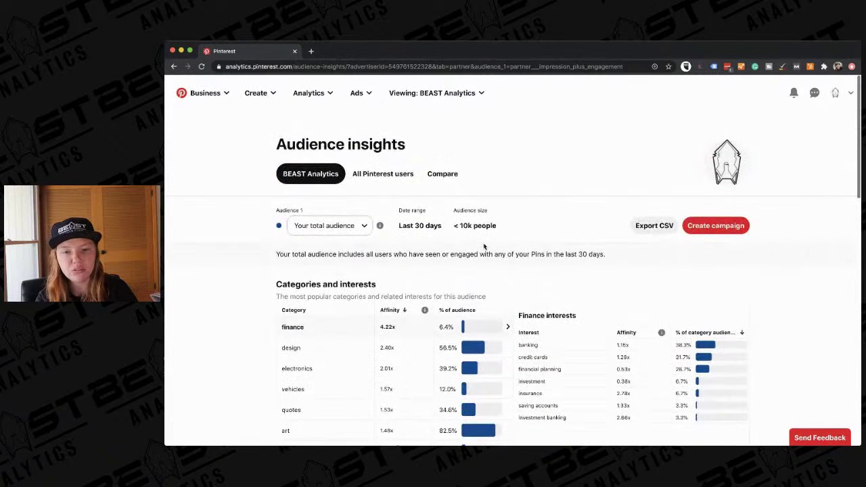
{"action": "scroll", "coordinate": [484, 245], "scroll_direction": "down", "scroll_amount": 2}
{"action": "scroll", "coordinate": [484, 245], "scroll_direction": "down", "scroll_amount": 1}
{"action": "scroll", "coordinate": [372, 268], "scroll_direction": "down", "scroll_amount": 1}
{"action": "scroll", "coordinate": [372, 269], "scroll_direction": "down", "scroll_amount": 5}
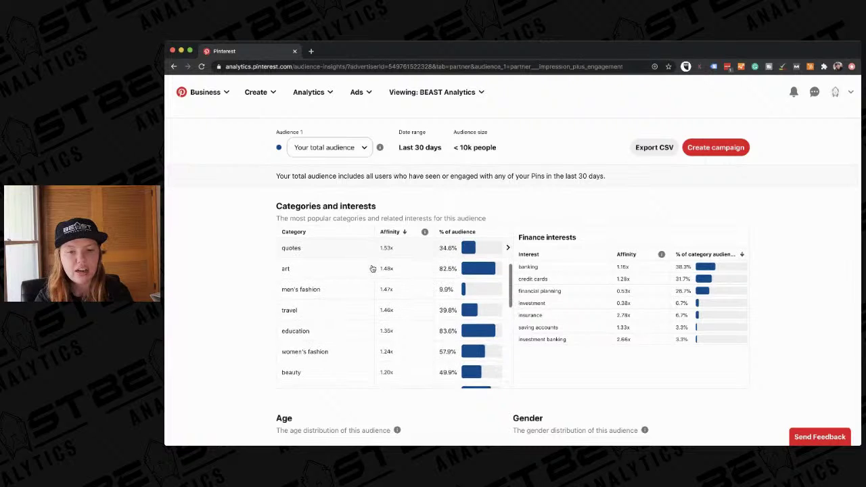
Rank the Categories and interests table by percentage of audience
{"action": "mouse_move", "coordinate": [424, 235]}
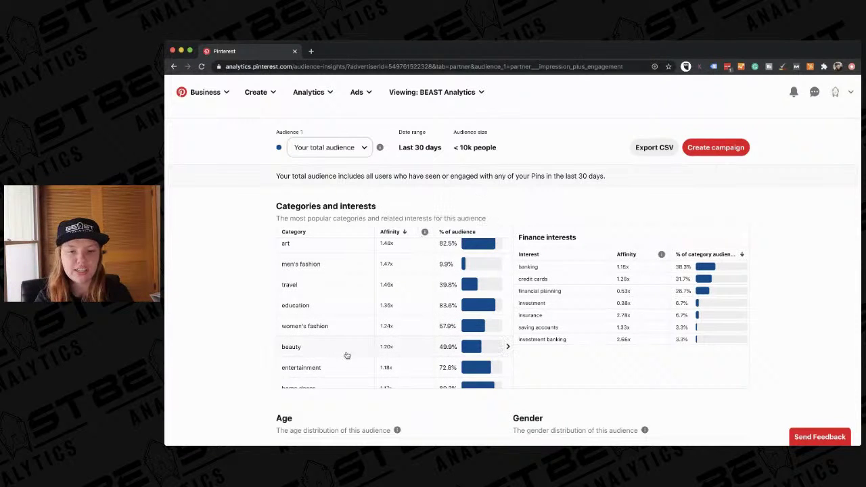
{"action": "scroll", "coordinate": [392, 325], "scroll_direction": "down", "scroll_amount": 4}
{"action": "scroll", "coordinate": [392, 318], "scroll_direction": "down", "scroll_amount": 4}
{"action": "scroll", "coordinate": [387, 320], "scroll_direction": "up", "scroll_amount": 3}
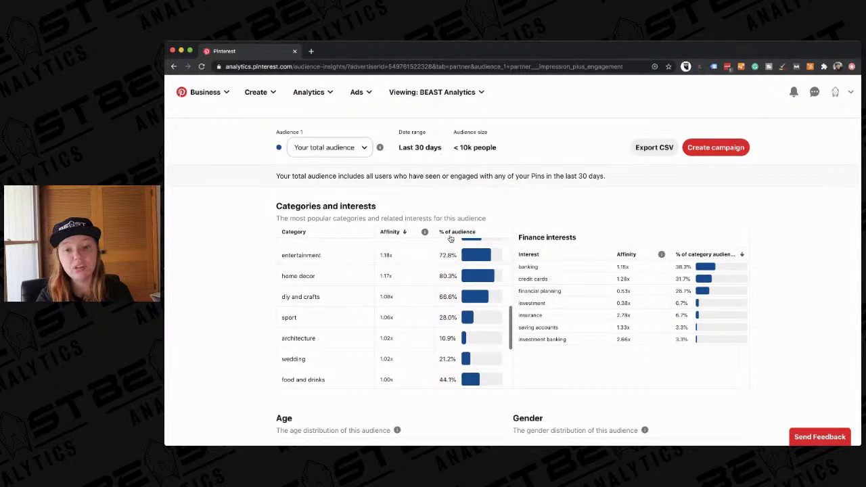
{"action": "scroll", "coordinate": [443, 318], "scroll_direction": "down", "scroll_amount": 6}
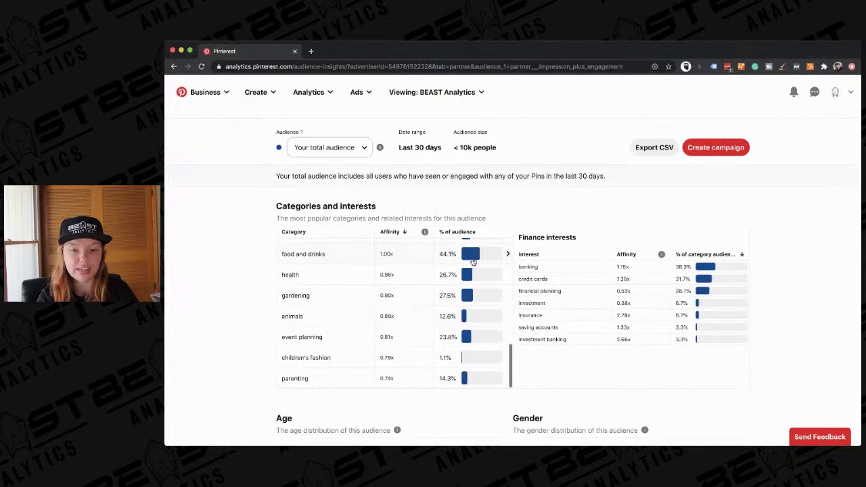
{"action": "left_click", "coordinate": [476, 232]}
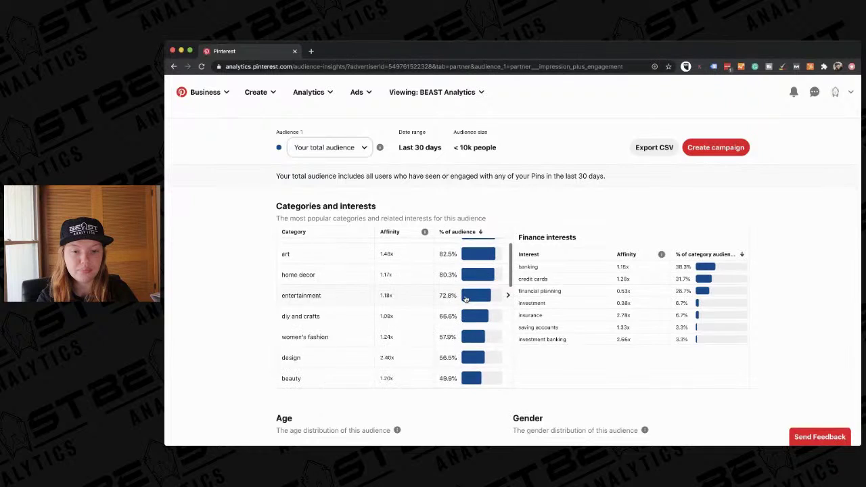
{"action": "scroll", "coordinate": [465, 299], "scroll_direction": "up", "scroll_amount": 3}
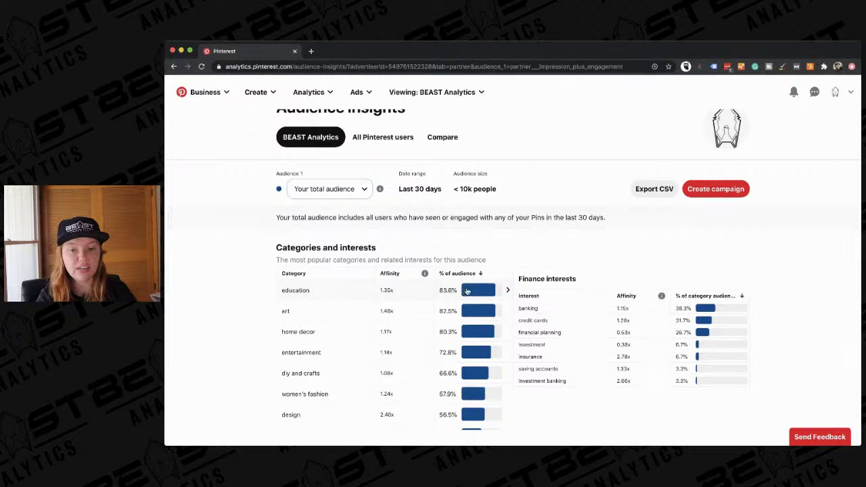
Show the interests within the education category and view the Pinterest search results for its technology interest
{"action": "left_click", "coordinate": [508, 291]}
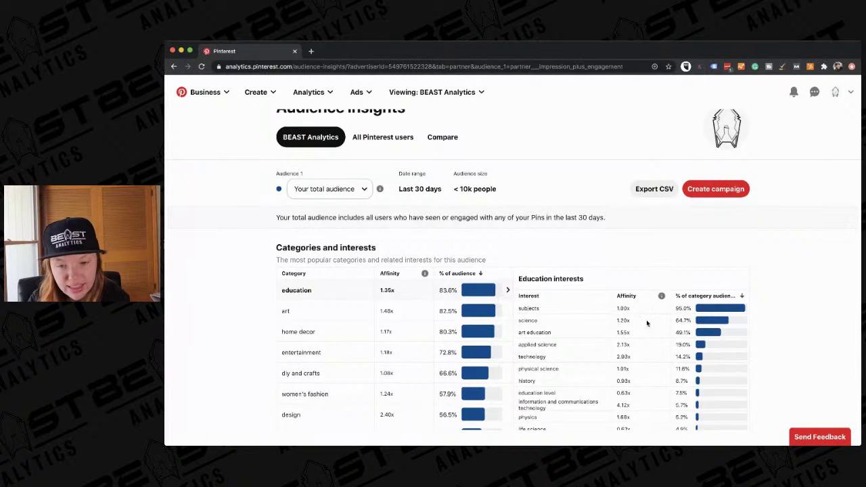
{"action": "scroll", "coordinate": [555, 329], "scroll_direction": "down", "scroll_amount": 3}
{"action": "scroll", "coordinate": [555, 328], "scroll_direction": "up", "scroll_amount": 3}
{"action": "scroll", "coordinate": [672, 275], "scroll_direction": "down", "scroll_amount": 1}
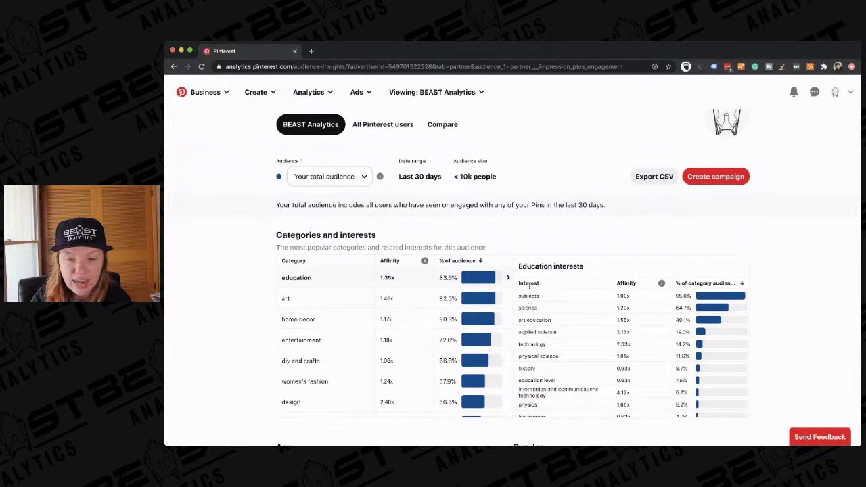
{"action": "left_click", "coordinate": [532, 346]}
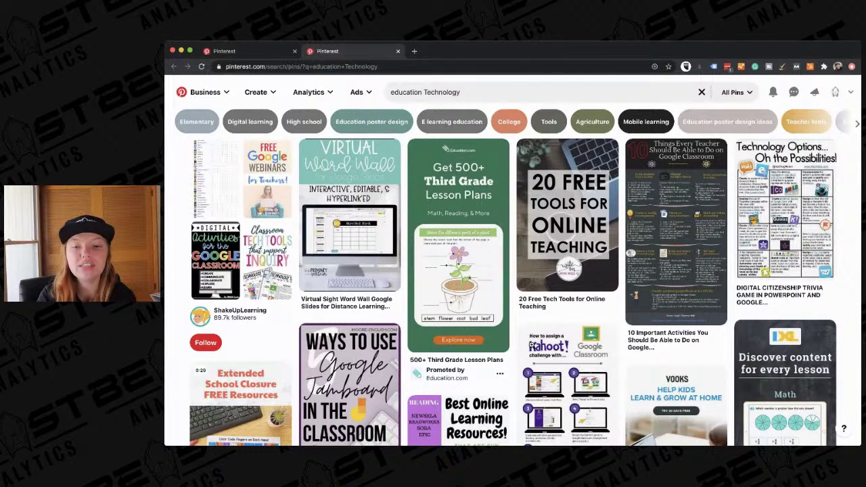
{"action": "mouse_move", "coordinate": [537, 250]}
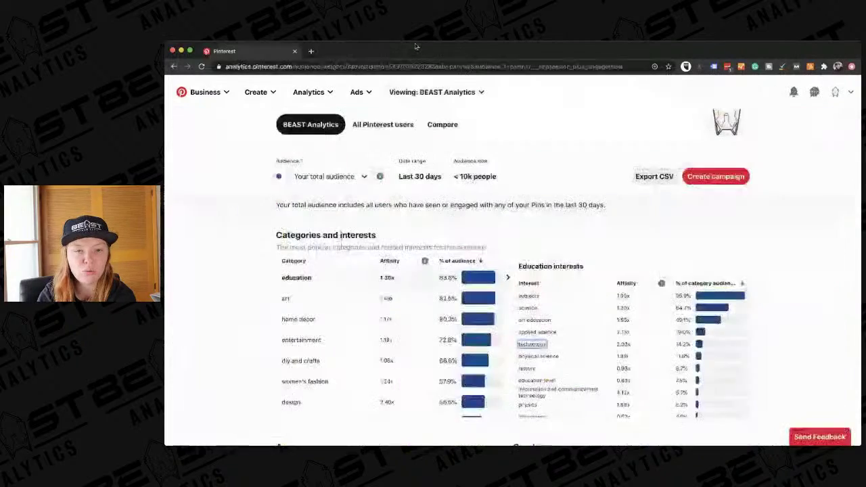
Show the interests within the quotes category and open the Pinterest search results for inspirational quotes
{"action": "scroll", "coordinate": [334, 332], "scroll_direction": "up", "scroll_amount": 1}
{"action": "scroll", "coordinate": [334, 332], "scroll_direction": "down", "scroll_amount": 2}
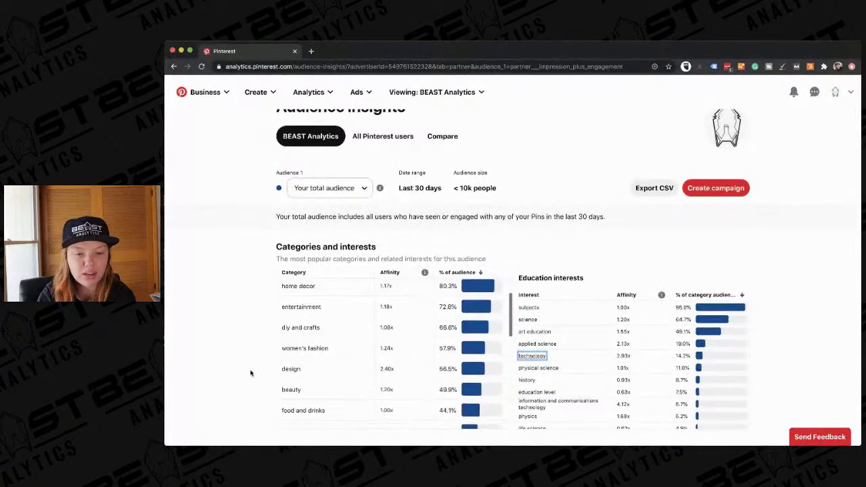
{"action": "scroll", "coordinate": [250, 373], "scroll_direction": "down", "scroll_amount": 1}
{"action": "scroll", "coordinate": [344, 305], "scroll_direction": "down", "scroll_amount": 3}
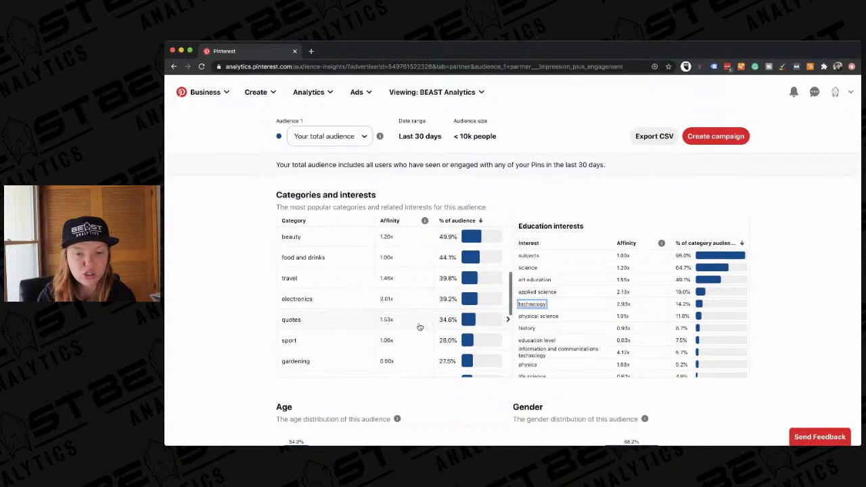
{"action": "left_click", "coordinate": [506, 323]}
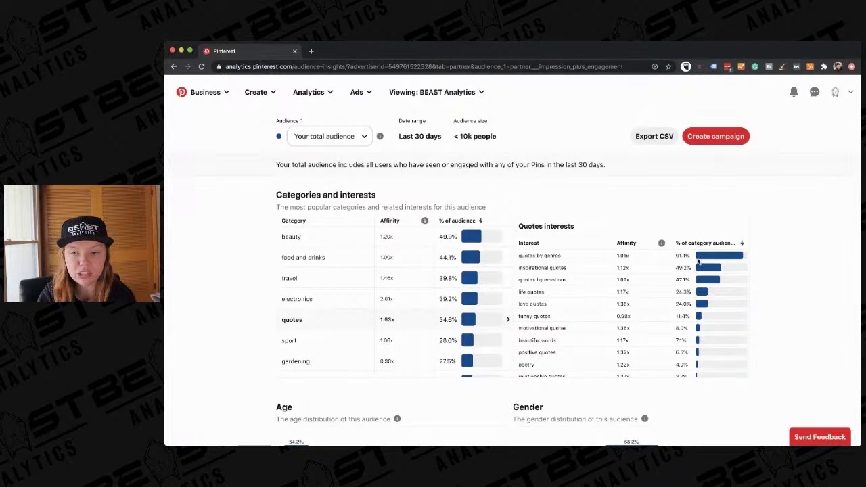
{"action": "left_click", "coordinate": [539, 267]}
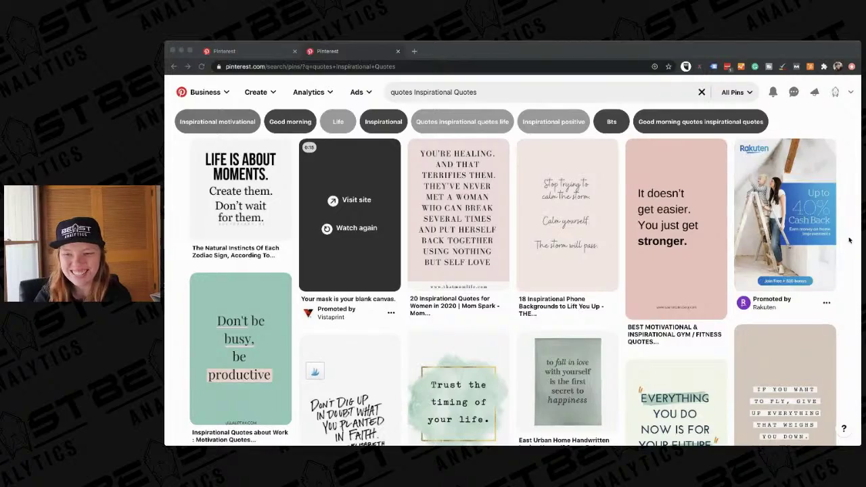
Browse the inspirational quotes pins to compare their designs, and close the search results
{"action": "scroll", "coordinate": [607, 371], "scroll_direction": "down", "scroll_amount": 3}
{"action": "scroll", "coordinate": [606, 371], "scroll_direction": "down", "scroll_amount": 3}
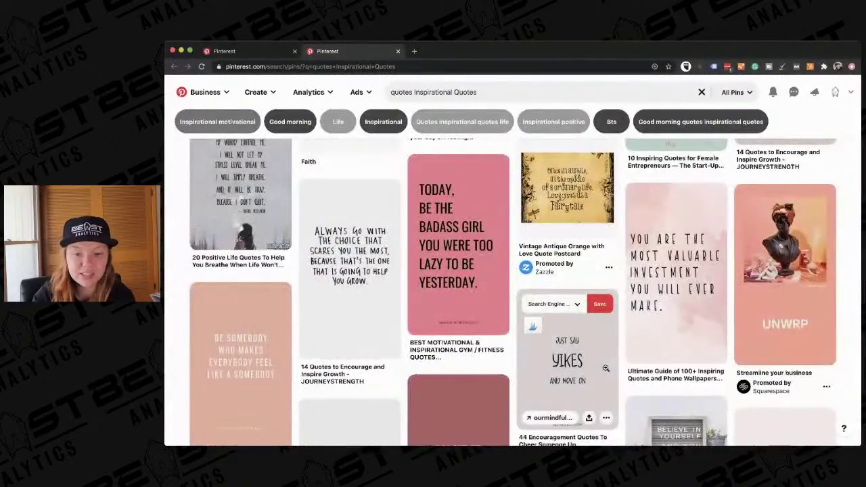
{"action": "scroll", "coordinate": [605, 368], "scroll_direction": "down", "scroll_amount": 5}
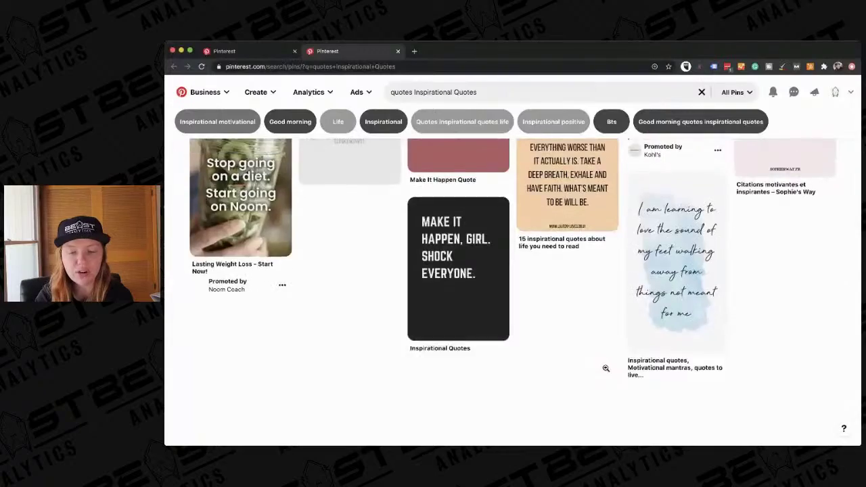
{"action": "scroll", "coordinate": [605, 368], "scroll_direction": "down", "scroll_amount": 2}
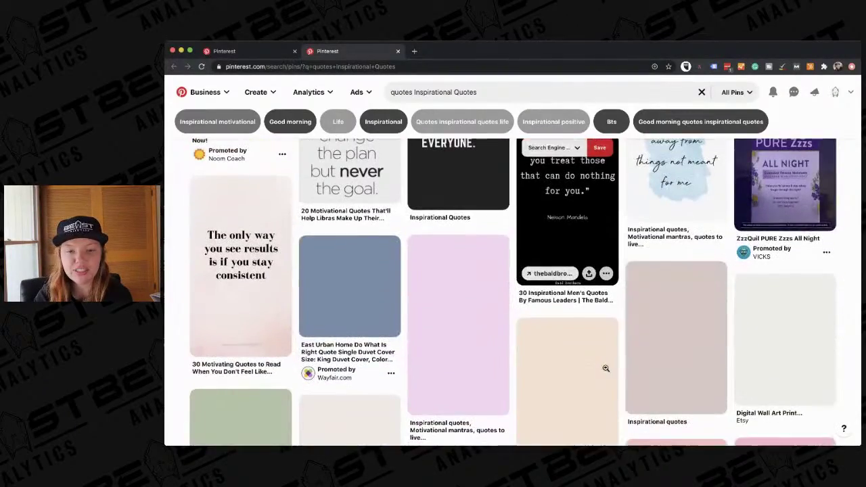
{"action": "scroll", "coordinate": [618, 336], "scroll_direction": "down", "scroll_amount": 3}
{"action": "scroll", "coordinate": [618, 337], "scroll_direction": "up", "scroll_amount": 15}
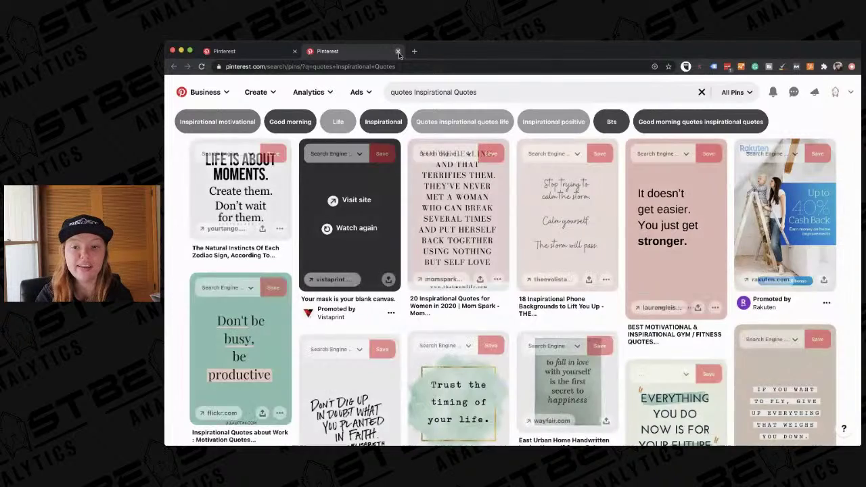
{"action": "left_click", "coordinate": [398, 52]}
Show the interests within the diy and crafts category
{"action": "scroll", "coordinate": [365, 311], "scroll_direction": "down", "scroll_amount": 1}
{"action": "scroll", "coordinate": [355, 334], "scroll_direction": "up", "scroll_amount": 10}
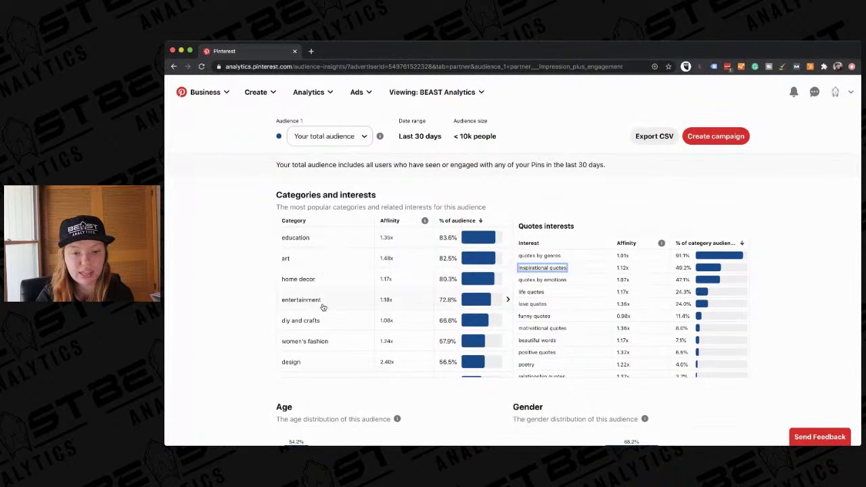
{"action": "left_click", "coordinate": [507, 322]}
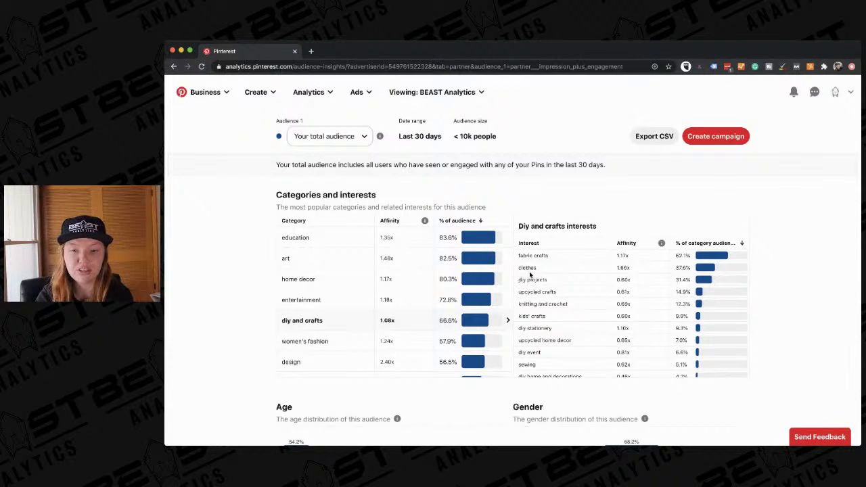
{"action": "scroll", "coordinate": [361, 298], "scroll_direction": "down", "scroll_amount": 1}
{"action": "scroll", "coordinate": [348, 260], "scroll_direction": "up", "scroll_amount": 1}
Return to the education category and read down its list of interests
{"action": "left_click", "coordinate": [296, 238]}
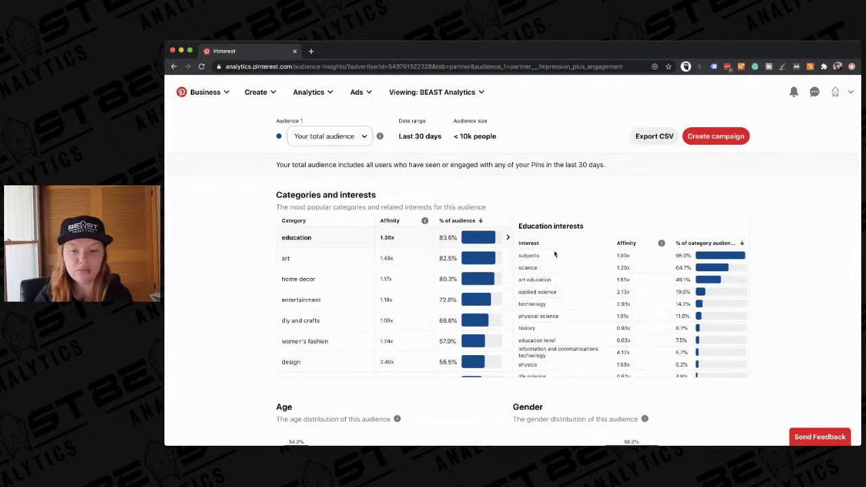
{"action": "scroll", "coordinate": [552, 334], "scroll_direction": "down", "scroll_amount": 5}
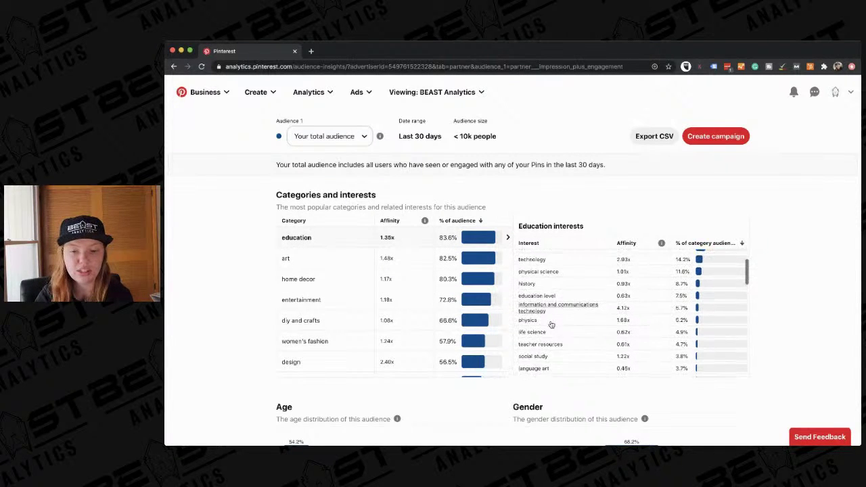
{"action": "scroll", "coordinate": [551, 325], "scroll_direction": "down", "scroll_amount": 6}
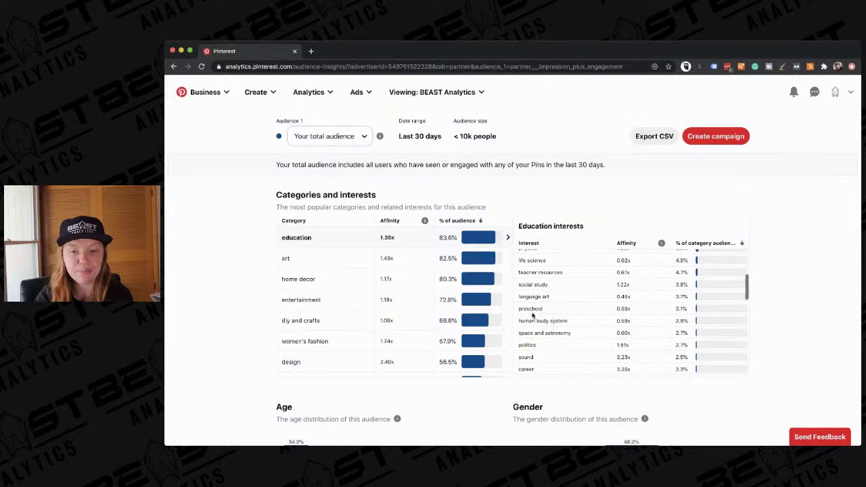
{"action": "scroll", "coordinate": [325, 315], "scroll_direction": "down", "scroll_amount": 4}
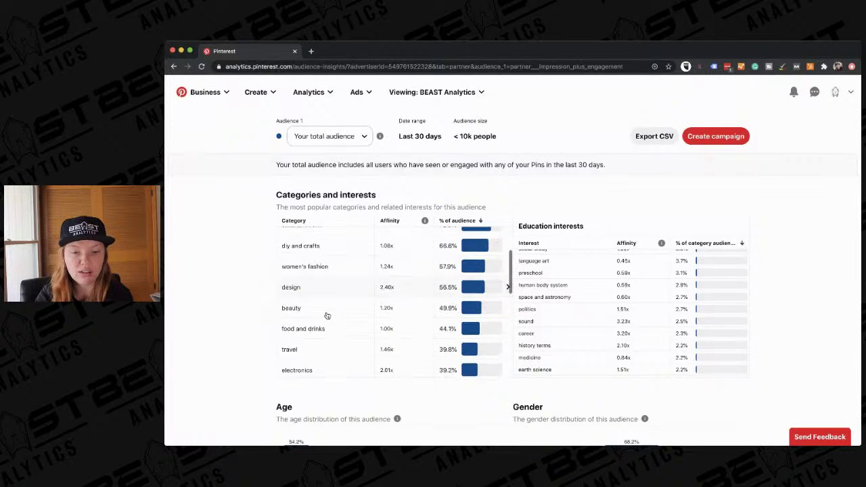
Select the electronics category, open the search results for its cell phones and accessories interest, and browse the pins
{"action": "scroll", "coordinate": [297, 359], "scroll_direction": "down", "scroll_amount": 1}
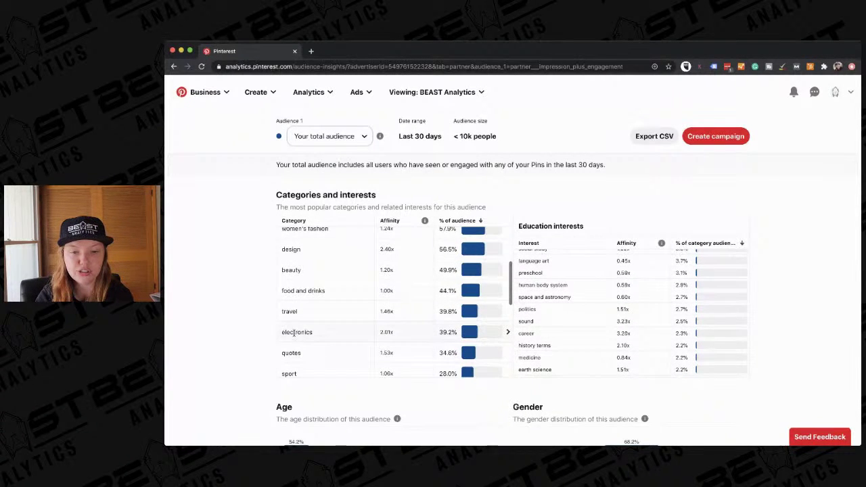
{"action": "left_click", "coordinate": [294, 332]}
{"action": "left_click", "coordinate": [557, 257]}
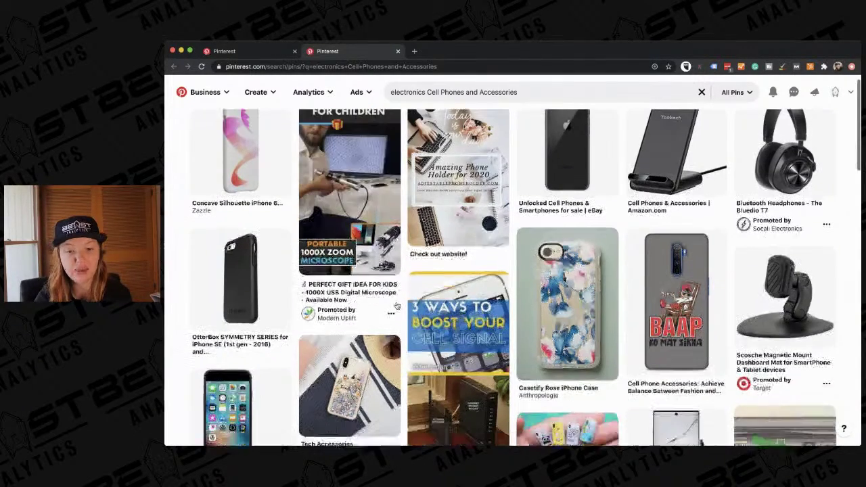
{"action": "mouse_move", "coordinate": [602, 267]}
{"action": "mouse_move", "coordinate": [541, 216]}
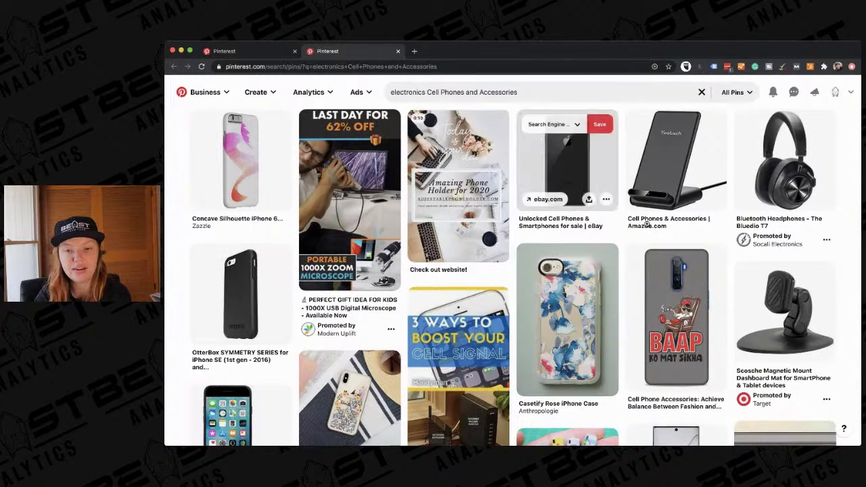
{"action": "scroll", "coordinate": [737, 332], "scroll_direction": "down", "scroll_amount": 5}
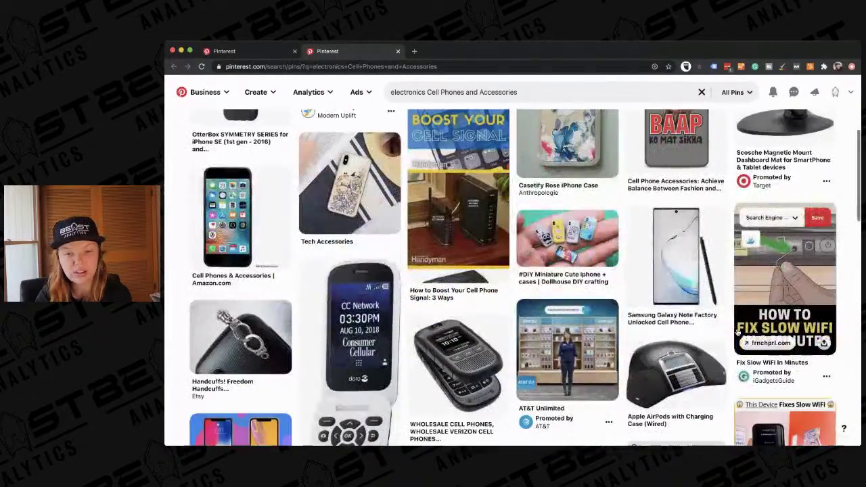
Close the cell phones and accessories search results and look through the full list of audience categories
{"action": "scroll", "coordinate": [352, 374], "scroll_direction": "down", "scroll_amount": 5}
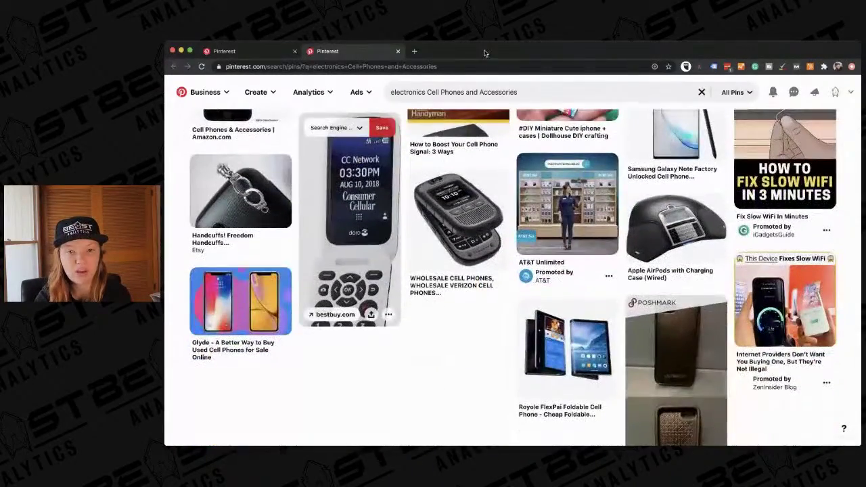
{"action": "left_click", "coordinate": [398, 51]}
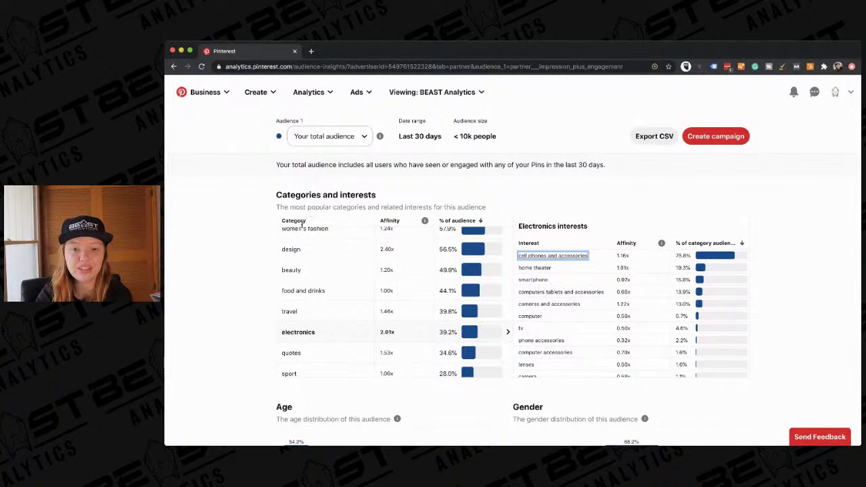
{"action": "scroll", "coordinate": [341, 343], "scroll_direction": "down", "scroll_amount": 1}
{"action": "scroll", "coordinate": [497, 235], "scroll_direction": "up", "scroll_amount": 4}
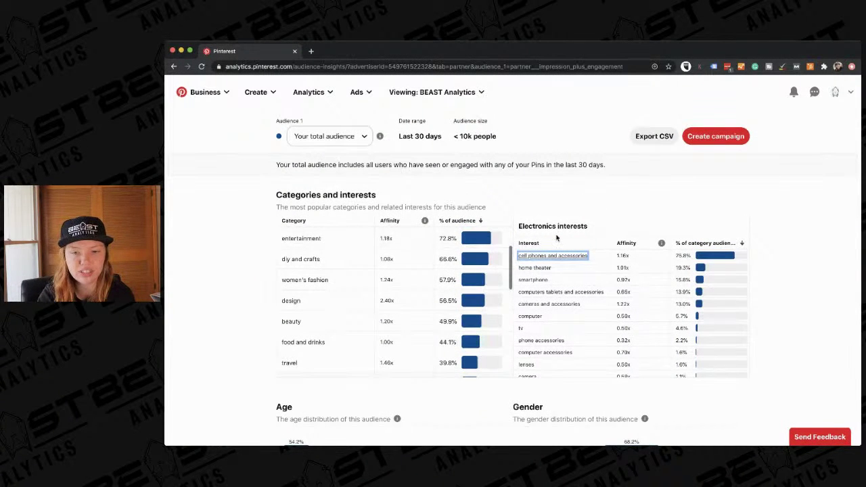
{"action": "scroll", "coordinate": [403, 274], "scroll_direction": "down", "scroll_amount": 10}
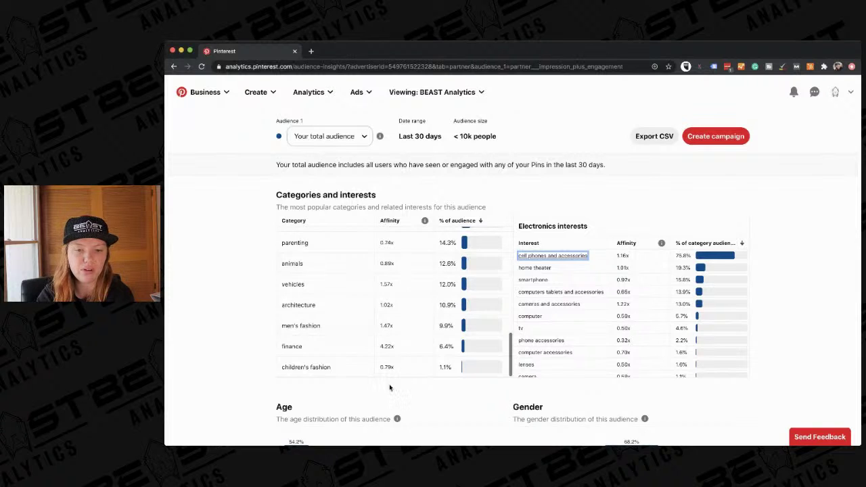
{"action": "scroll", "coordinate": [475, 326], "scroll_direction": "up", "scroll_amount": 1}
{"action": "scroll", "coordinate": [474, 326], "scroll_direction": "down", "scroll_amount": 1}
{"action": "scroll", "coordinate": [465, 323], "scroll_direction": "up", "scroll_amount": 3}
{"action": "scroll", "coordinate": [465, 322], "scroll_direction": "up", "scroll_amount": 10}
{"action": "scroll", "coordinate": [465, 322], "scroll_direction": "down", "scroll_amount": 4}
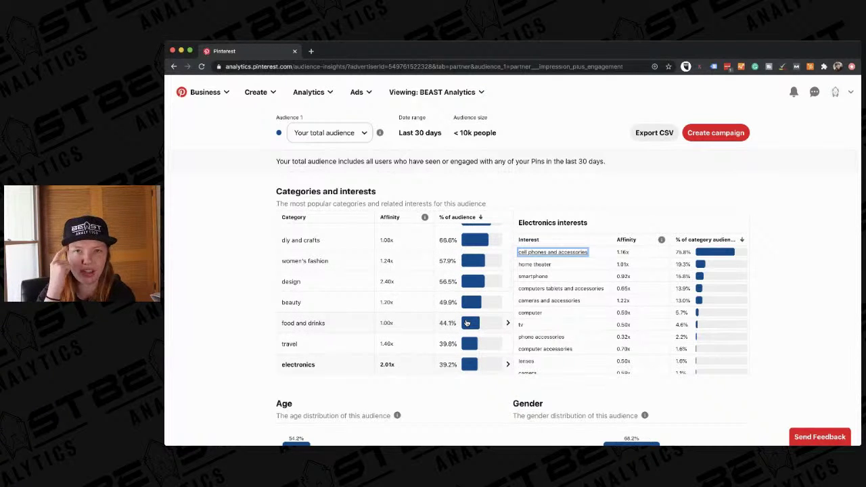
Review the age and gender distribution charts of the total audience
{"action": "scroll", "coordinate": [465, 323], "scroll_direction": "down", "scroll_amount": 2}
{"action": "scroll", "coordinate": [417, 394], "scroll_direction": "down", "scroll_amount": 5}
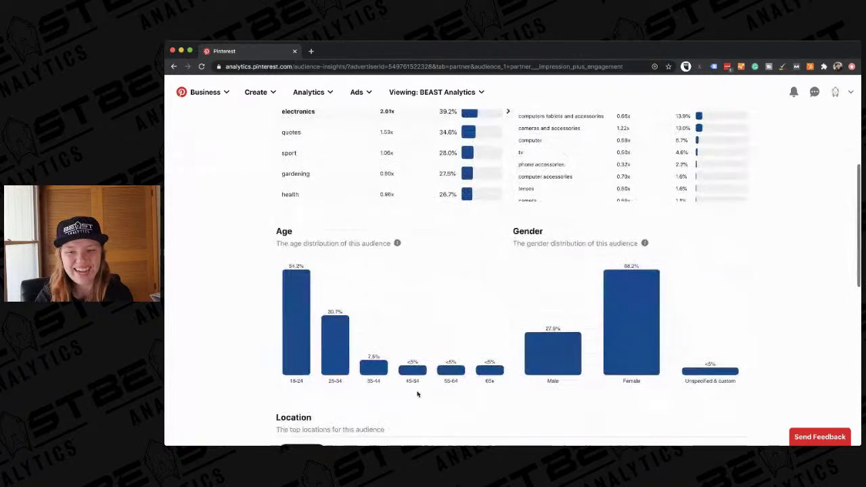
{"action": "scroll", "coordinate": [286, 333], "scroll_direction": "down", "scroll_amount": 1}
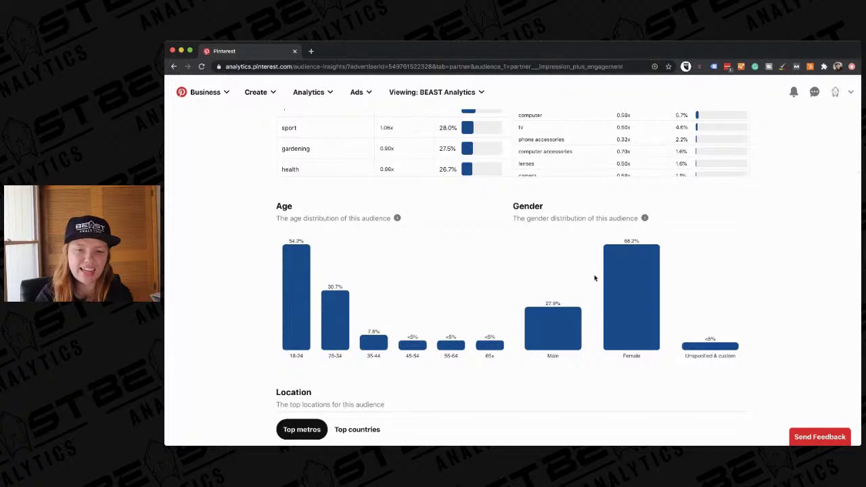
Compare the audience's top metros with its top countries, and review the device chart
{"action": "scroll", "coordinate": [568, 335], "scroll_direction": "down", "scroll_amount": 3}
{"action": "scroll", "coordinate": [568, 335], "scroll_direction": "down", "scroll_amount": 3}
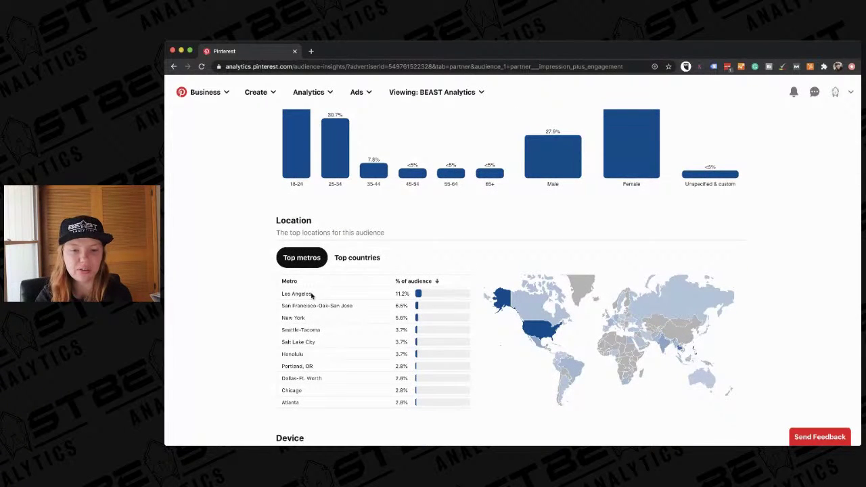
{"action": "left_click", "coordinate": [345, 260]}
{"action": "left_click", "coordinate": [311, 259]}
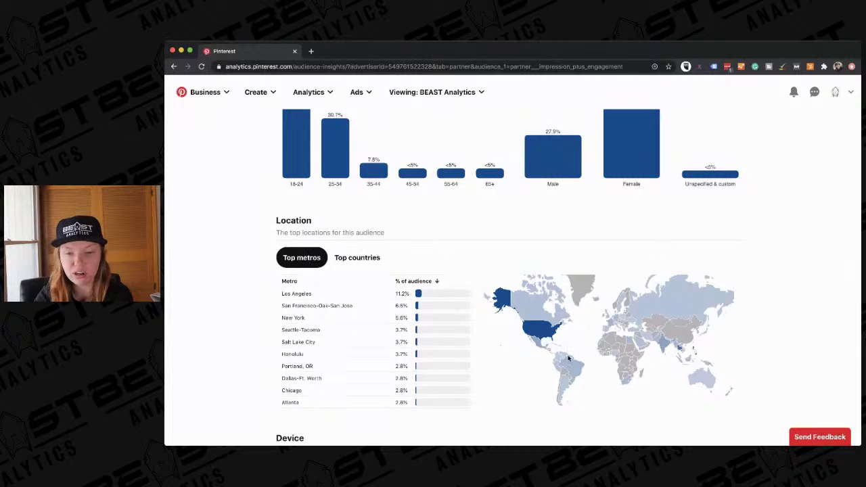
{"action": "left_click", "coordinate": [537, 330]}
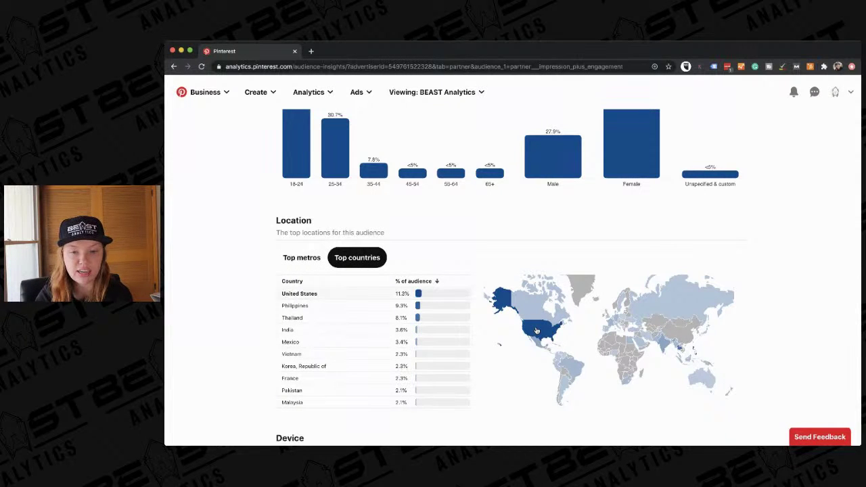
{"action": "scroll", "coordinate": [537, 331], "scroll_direction": "down", "scroll_amount": 2}
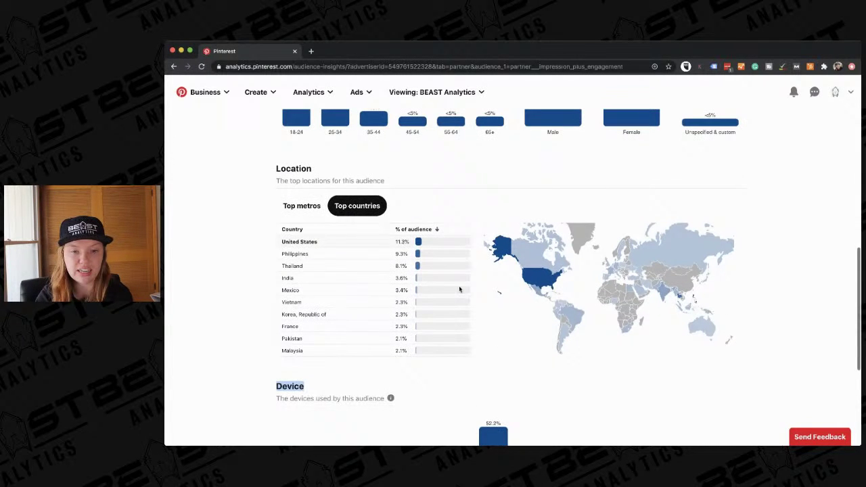
{"action": "left_click", "coordinate": [305, 211]}
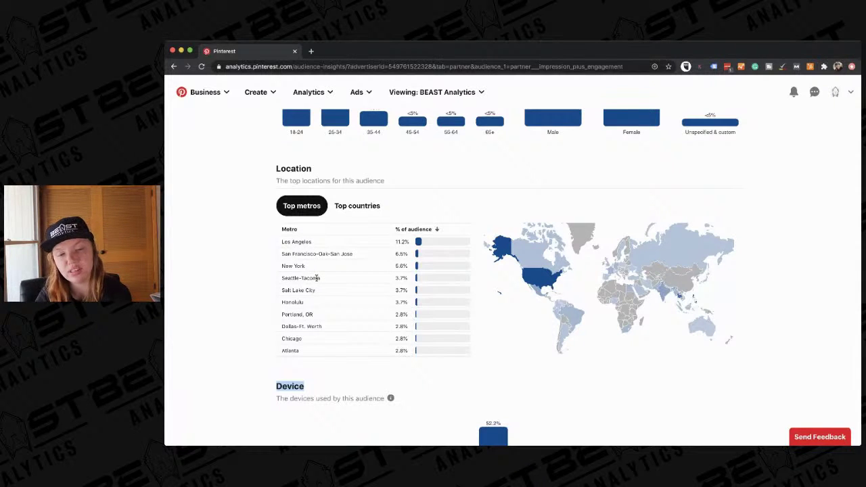
{"action": "left_click", "coordinate": [261, 377]}
{"action": "scroll", "coordinate": [259, 377], "scroll_direction": "down", "scroll_amount": 5}
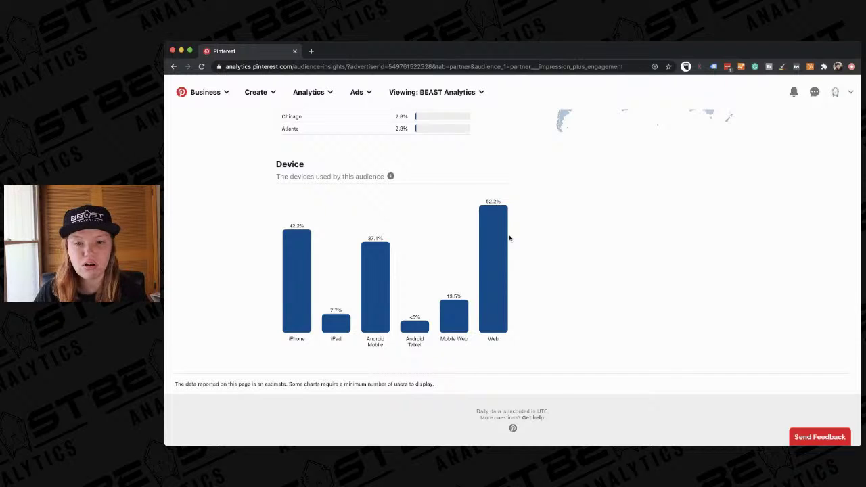
Show the audience insights for all Pinterest users, and open the comparison with your own total audience
{"action": "scroll", "coordinate": [510, 239], "scroll_direction": "up", "scroll_amount": 4}
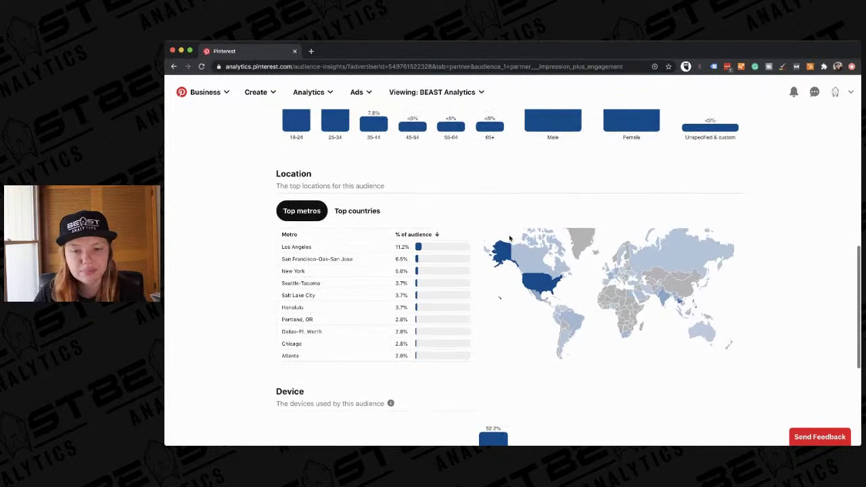
{"action": "scroll", "coordinate": [510, 238], "scroll_direction": "up", "scroll_amount": 3}
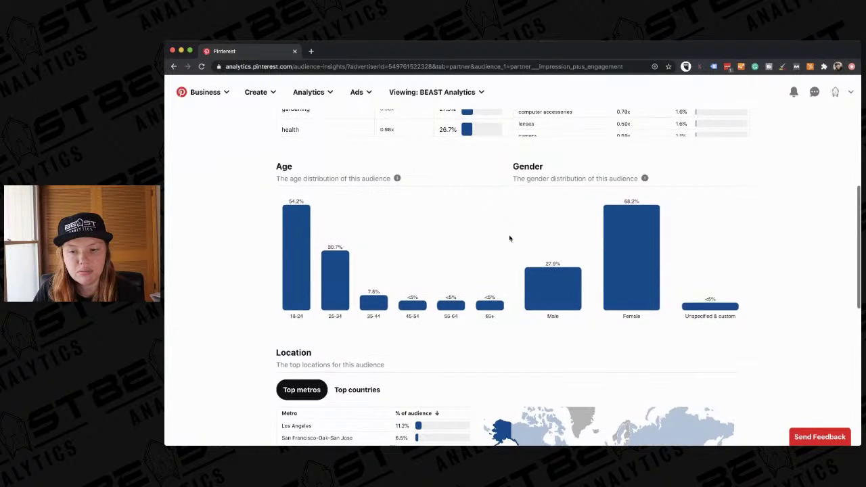
{"action": "scroll", "coordinate": [509, 238], "scroll_direction": "up", "scroll_amount": 8}
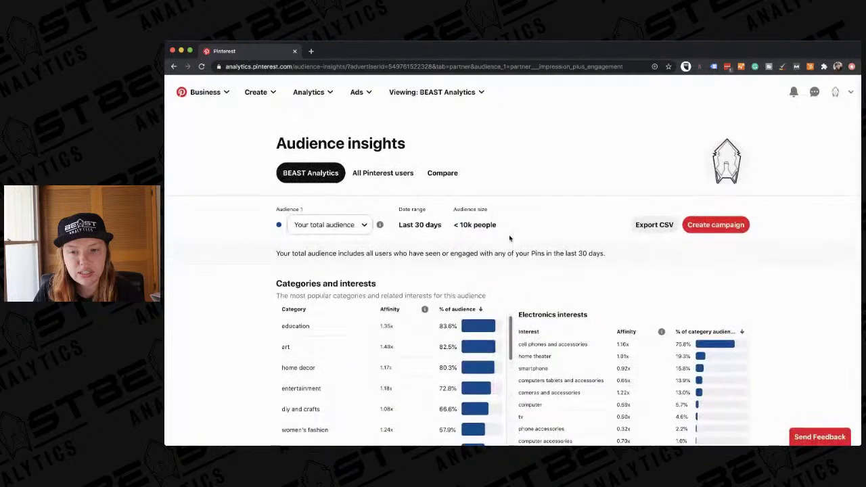
{"action": "left_click", "coordinate": [390, 177]}
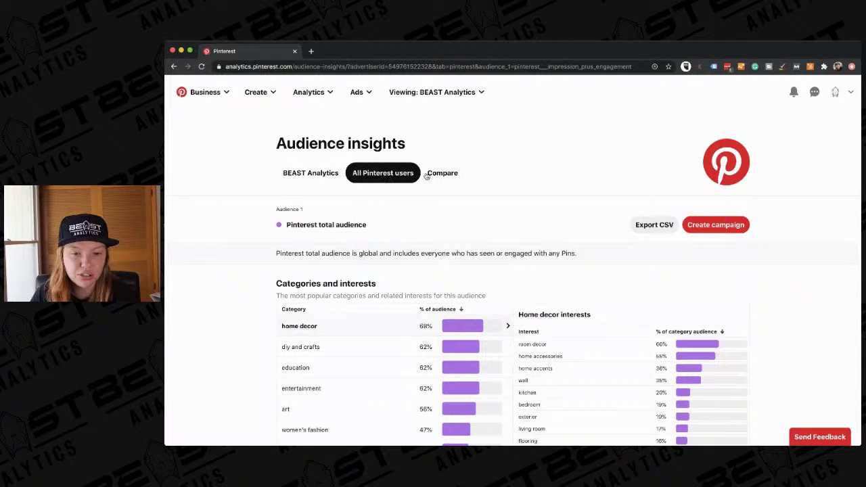
{"action": "left_click", "coordinate": [447, 175]}
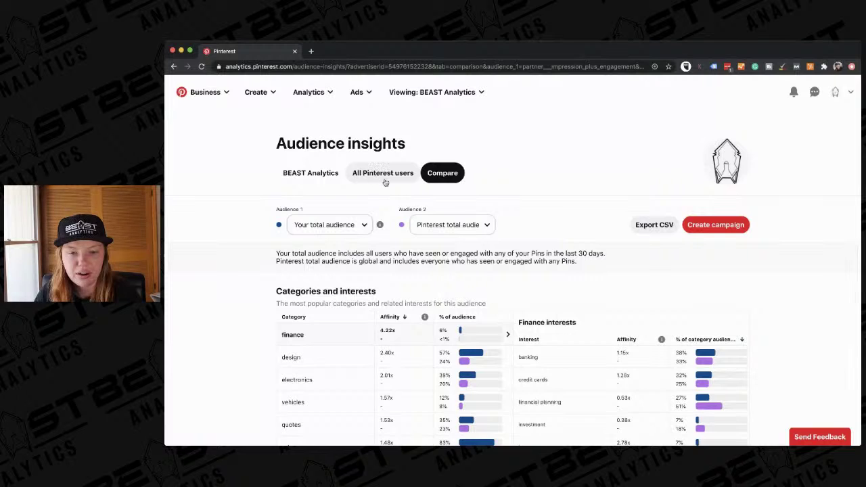
Set Audience 2 of the comparison to your engaged audience and review the compared categories
{"action": "scroll", "coordinate": [396, 188], "scroll_direction": "down", "scroll_amount": 2}
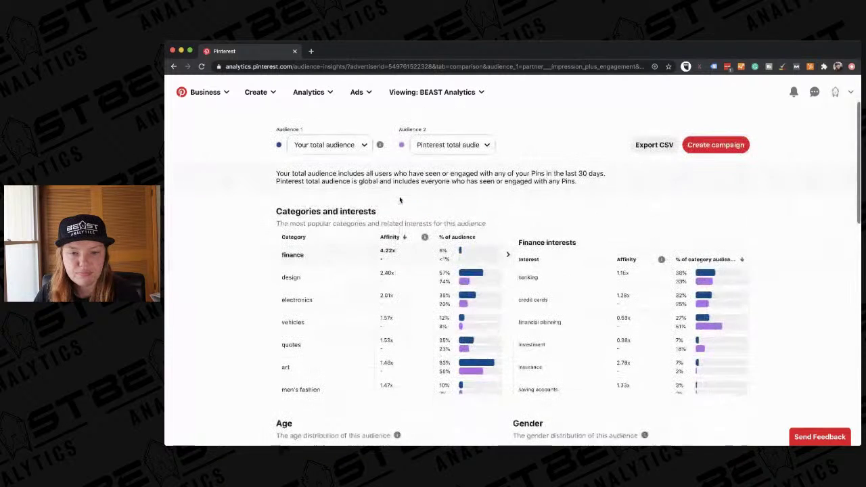
{"action": "left_click", "coordinate": [447, 146]}
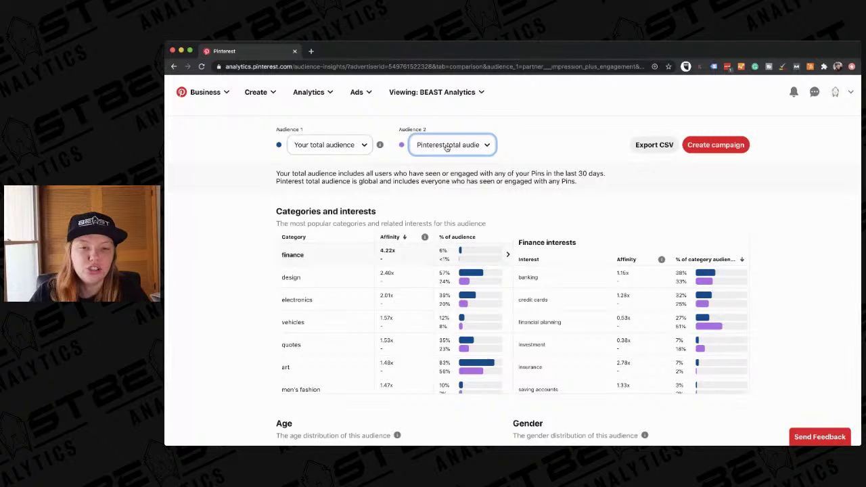
{"action": "left_click", "coordinate": [445, 139]}
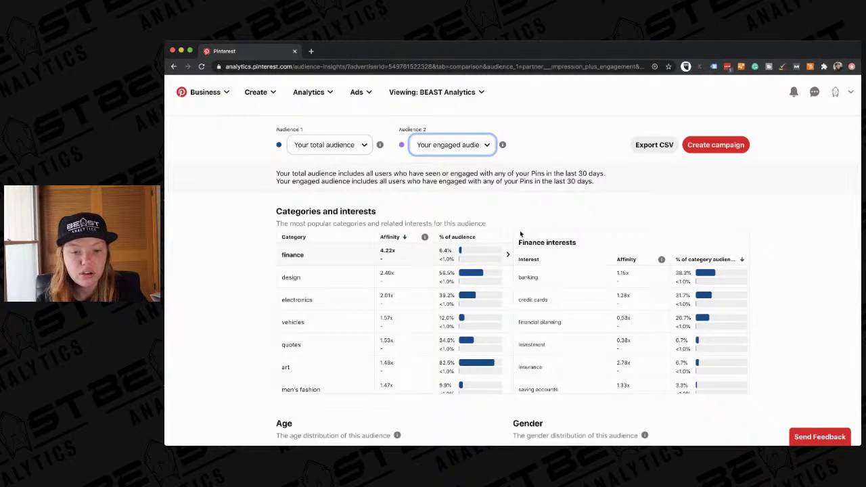
{"action": "scroll", "coordinate": [520, 234], "scroll_direction": "down", "scroll_amount": 1}
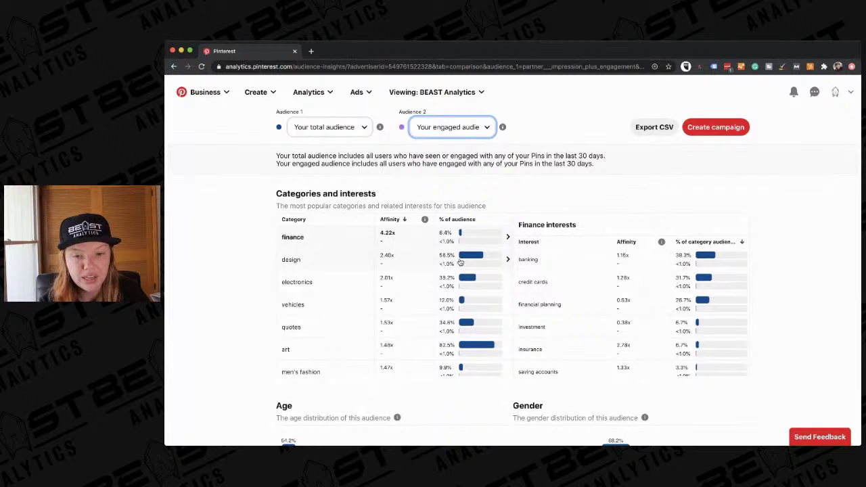
{"action": "scroll", "coordinate": [448, 319], "scroll_direction": "down", "scroll_amount": 10}
{"action": "scroll", "coordinate": [445, 325], "scroll_direction": "up", "scroll_amount": 13}
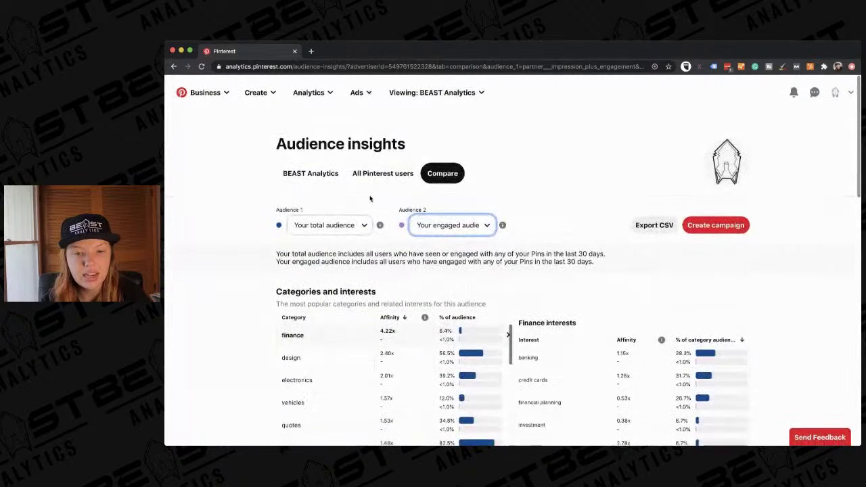
Show the insights of the BEAST Analytics engaged audience, followed by those of all Pinterest users
{"action": "left_click", "coordinate": [310, 173]}
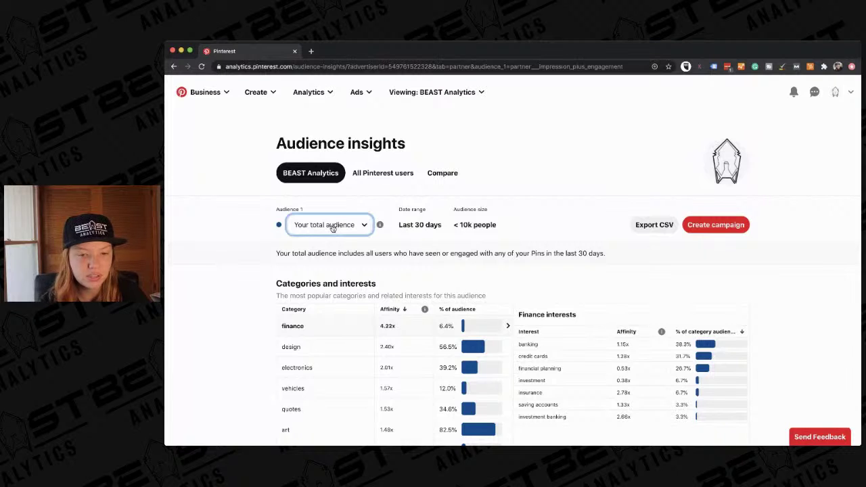
{"action": "left_click", "coordinate": [332, 238]}
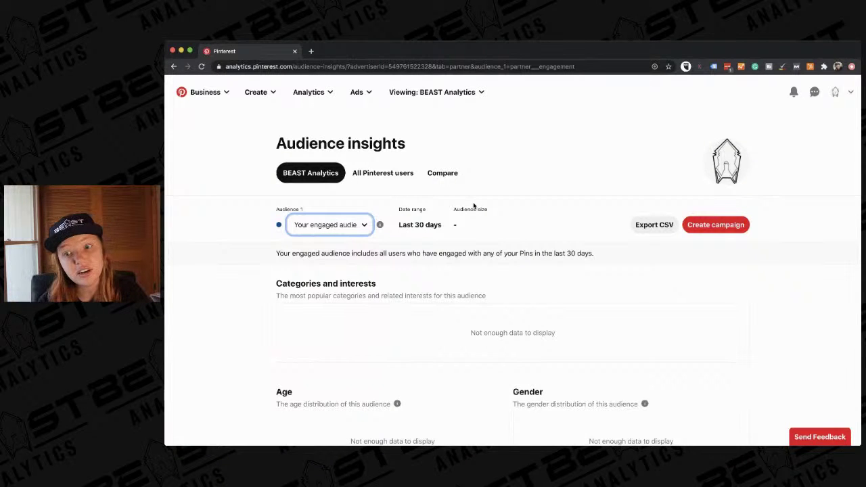
{"action": "left_click", "coordinate": [401, 173]}
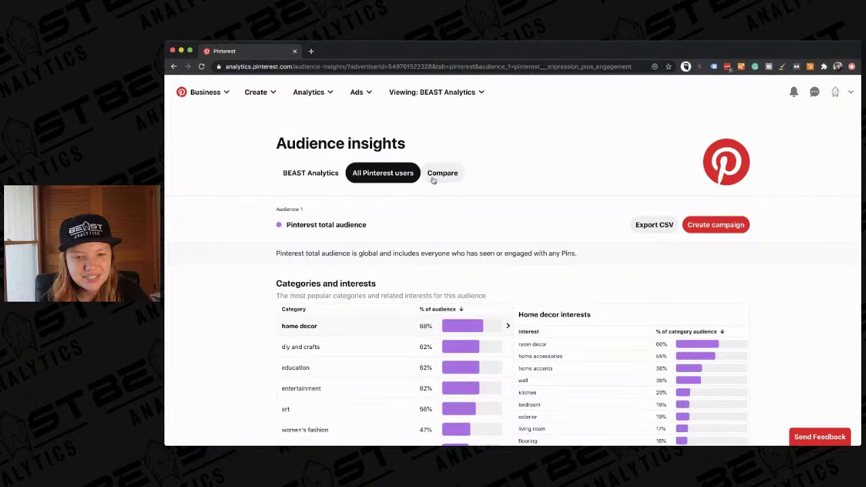
Export the BEAST Analytics audience insights as a CSV file and open the exported file in Numbers
{"action": "left_click", "coordinate": [326, 168]}
{"action": "left_click", "coordinate": [653, 225]}
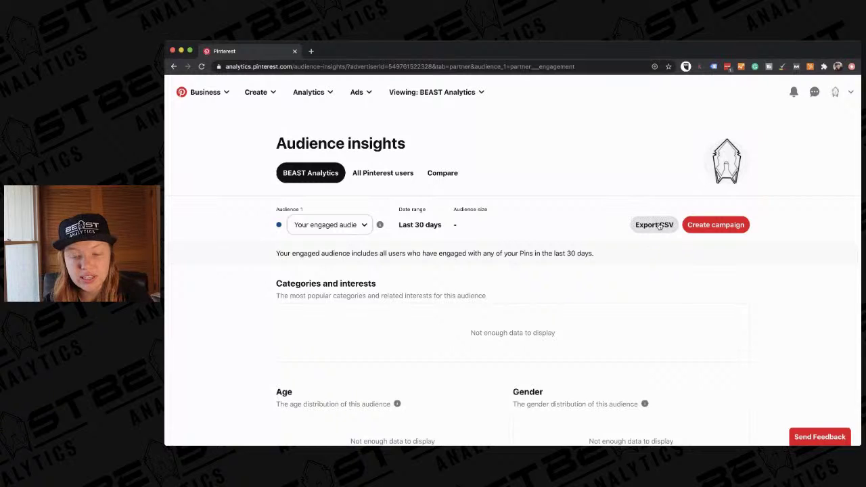
{"action": "left_click", "coordinate": [222, 437]}
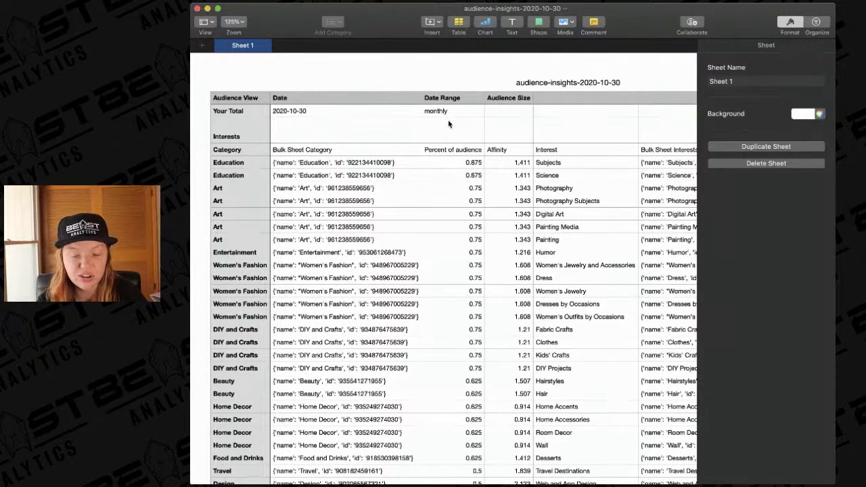
Examine the exported table's columns, from category and percent of audience to interests and affinity, and its rows
{"action": "scroll", "coordinate": [449, 124], "scroll_direction": "right", "scroll_amount": 2}
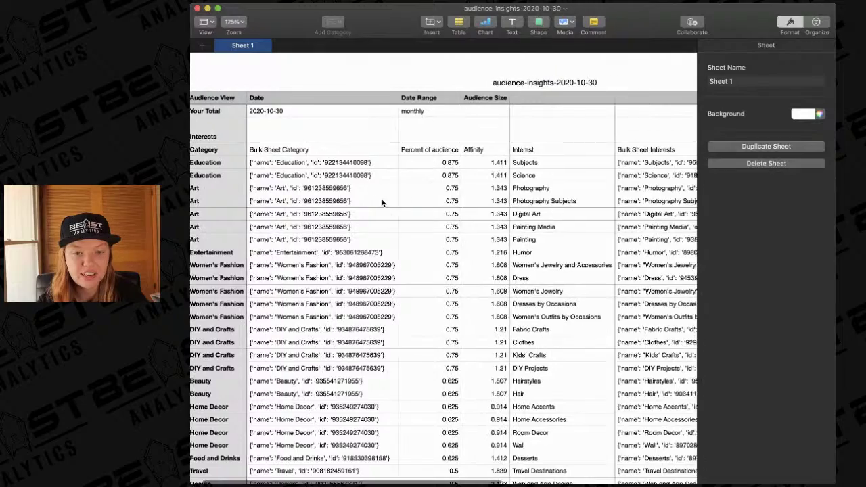
{"action": "scroll", "coordinate": [381, 198], "scroll_direction": "left", "scroll_amount": 2}
{"action": "scroll", "coordinate": [560, 166], "scroll_direction": "right", "scroll_amount": 10}
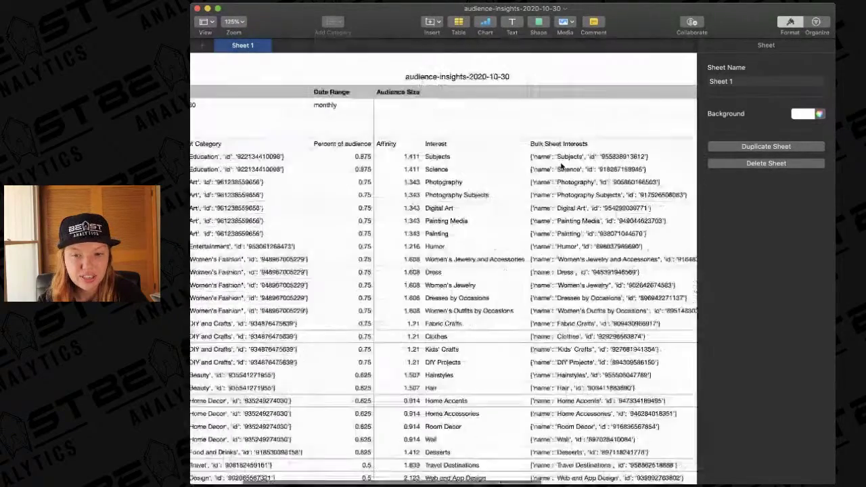
{"action": "scroll", "coordinate": [560, 167], "scroll_direction": "right", "scroll_amount": 13}
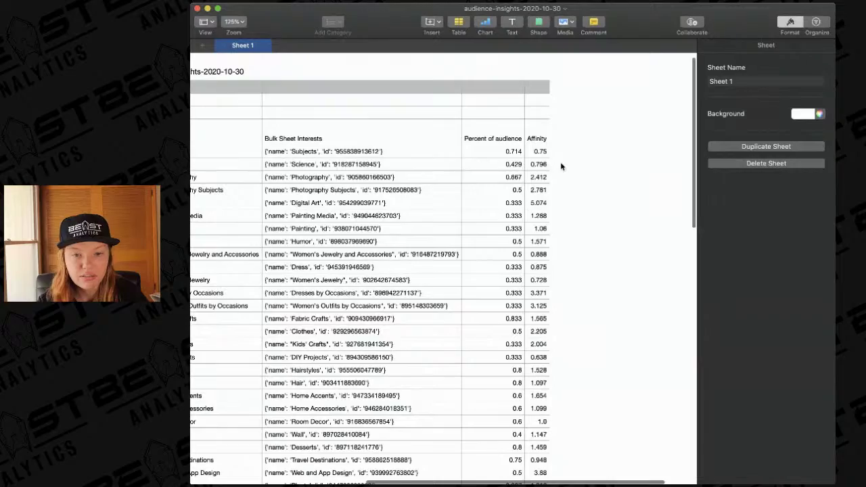
{"action": "scroll", "coordinate": [560, 162], "scroll_direction": "left", "scroll_amount": 15}
{"action": "scroll", "coordinate": [560, 161], "scroll_direction": "down", "scroll_amount": 5}
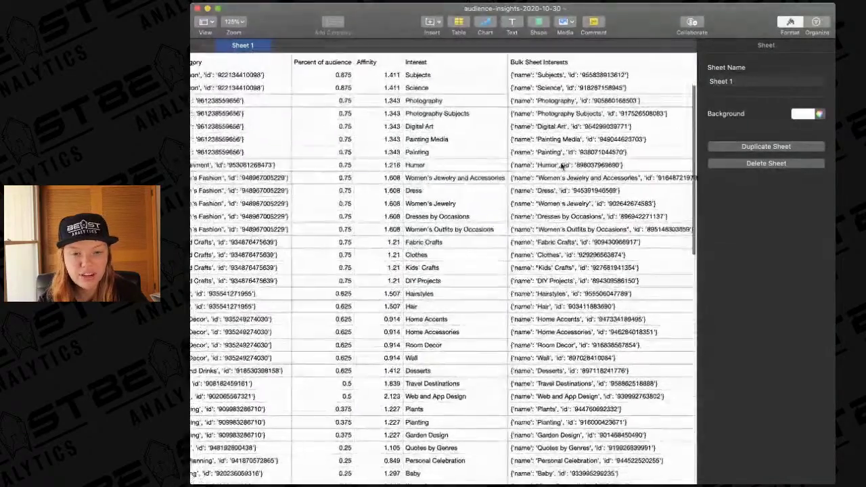
{"action": "scroll", "coordinate": [560, 166], "scroll_direction": "left", "scroll_amount": 8}
{"action": "scroll", "coordinate": [561, 166], "scroll_direction": "down", "scroll_amount": 2}
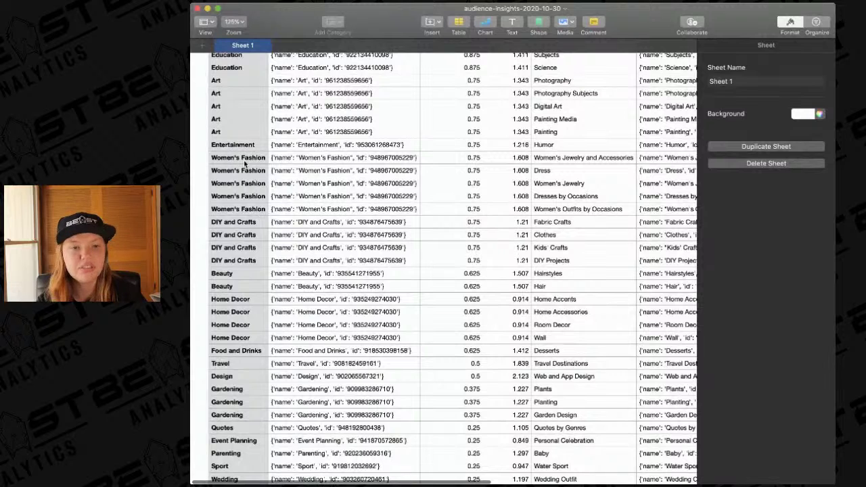
Select the Women's Jewelry and Accessories and Dress interests of the Women's Fashion category, and read on down the rows
{"action": "left_click", "coordinate": [245, 163]}
{"action": "left_click", "coordinate": [586, 160]}
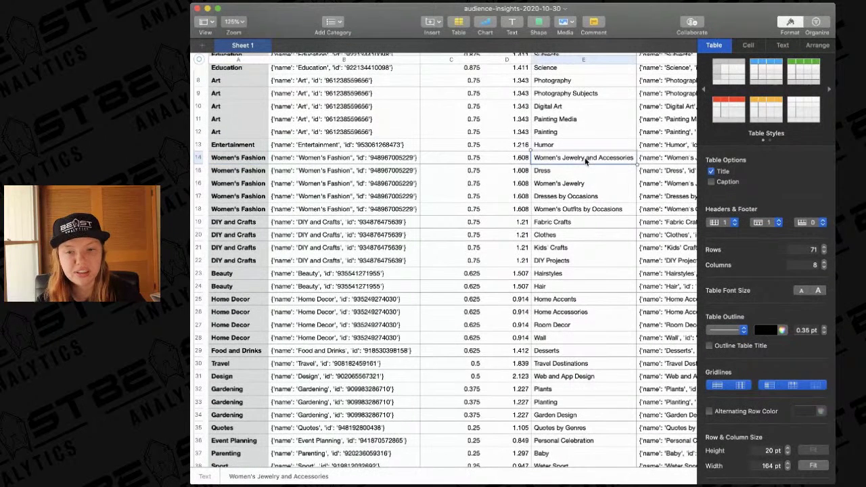
{"action": "left_click", "coordinate": [560, 172]}
{"action": "scroll", "coordinate": [530, 304], "scroll_direction": "down", "scroll_amount": 2}
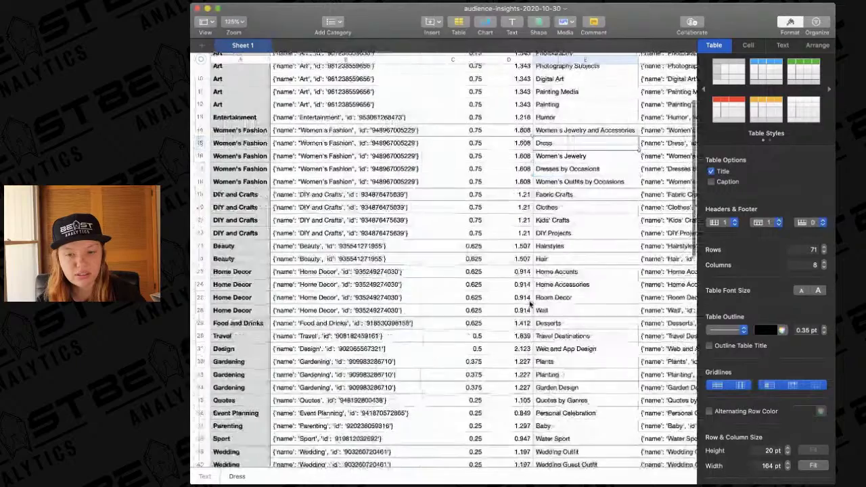
Select the Science interest in the Education category, followed by Photography, Photography Subjects and Digital Art in the Art category, comparing them with their category columns
{"action": "scroll", "coordinate": [530, 304], "scroll_direction": "up", "scroll_amount": 5}
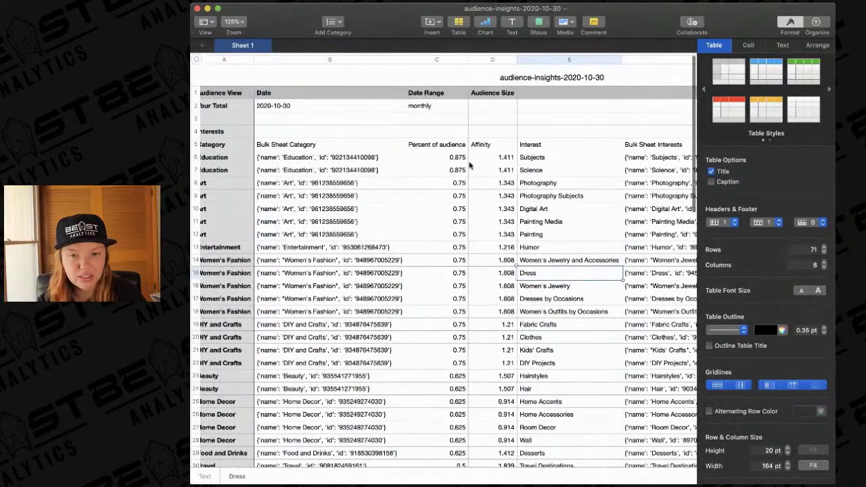
{"action": "scroll", "coordinate": [588, 159], "scroll_direction": "right", "scroll_amount": 4}
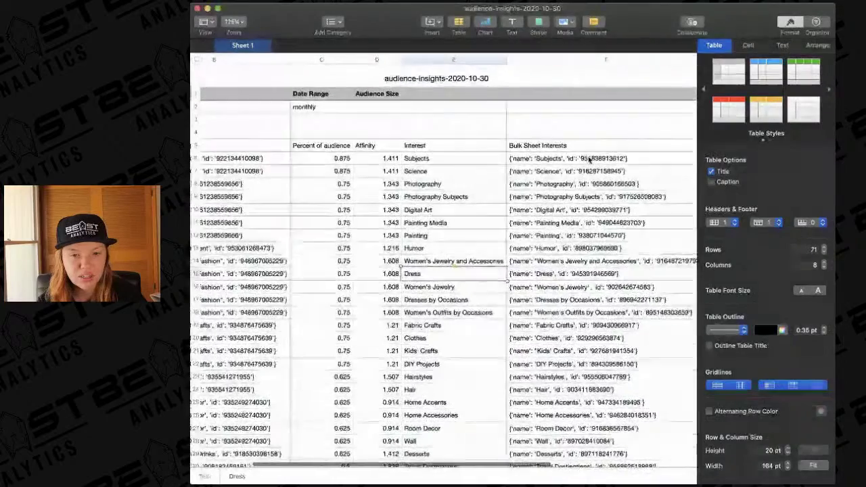
{"action": "scroll", "coordinate": [589, 159], "scroll_direction": "left", "scroll_amount": 2}
{"action": "left_click", "coordinate": [487, 172]}
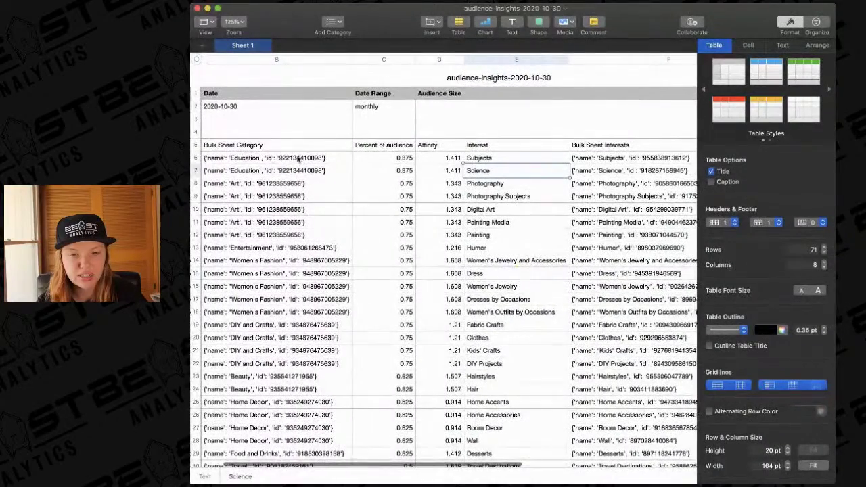
{"action": "left_click", "coordinate": [539, 185]}
{"action": "scroll", "coordinate": [348, 188], "scroll_direction": "left", "scroll_amount": 1}
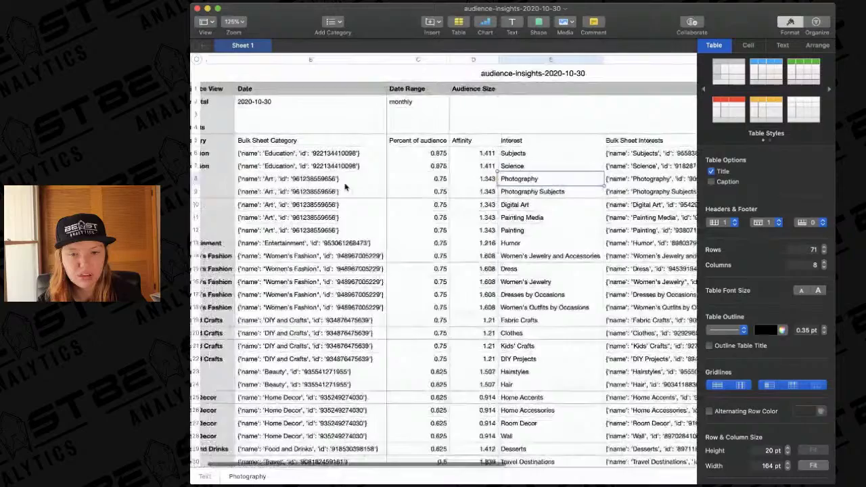
{"action": "left_click", "coordinate": [502, 193]}
{"action": "left_click", "coordinate": [501, 206]}
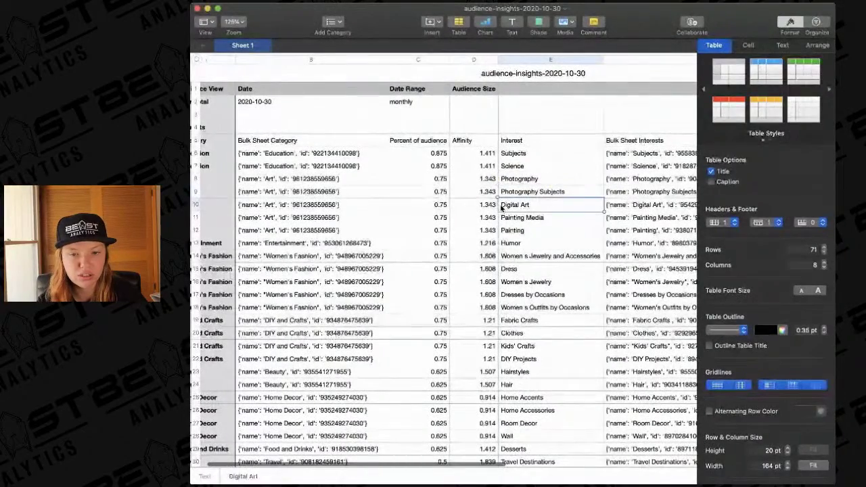
{"action": "scroll", "coordinate": [512, 228], "scroll_direction": "left", "scroll_amount": 1}
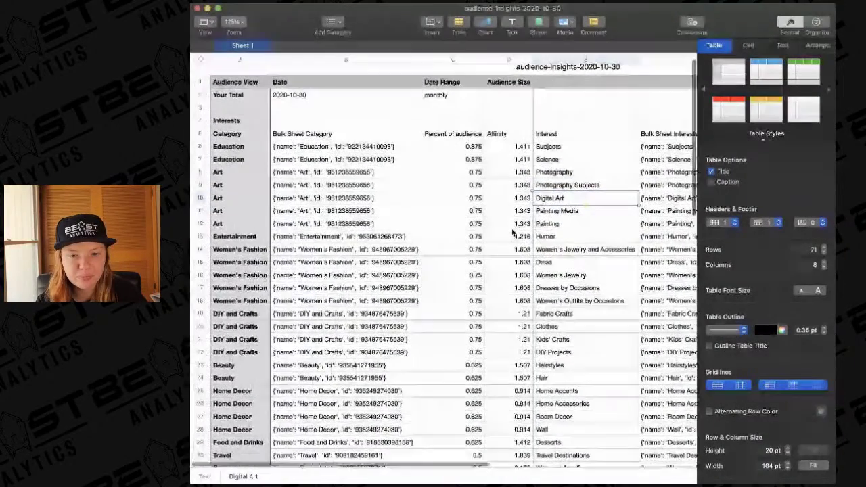
Examine the Countries, Metros, Gender, Devices and Age sections of the exported table, selecting the us and Los Angeles entries
{"action": "scroll", "coordinate": [512, 232], "scroll_direction": "down", "scroll_amount": 10}
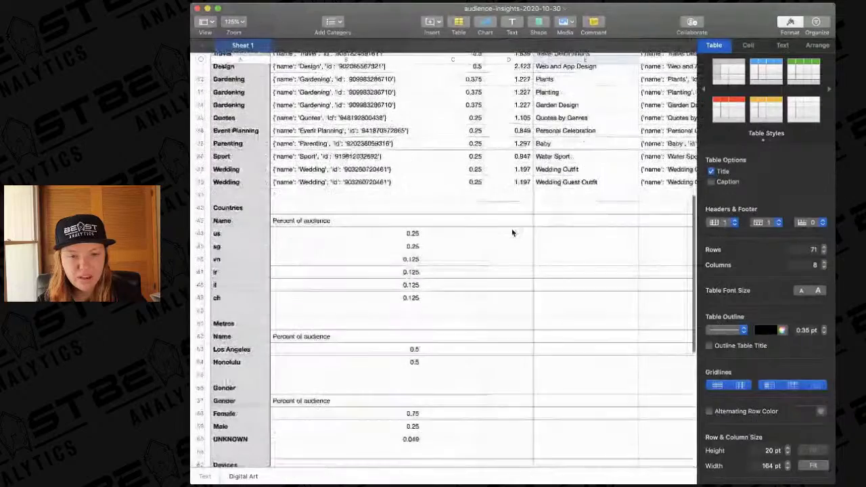
{"action": "scroll", "coordinate": [511, 232], "scroll_direction": "down", "scroll_amount": 4}
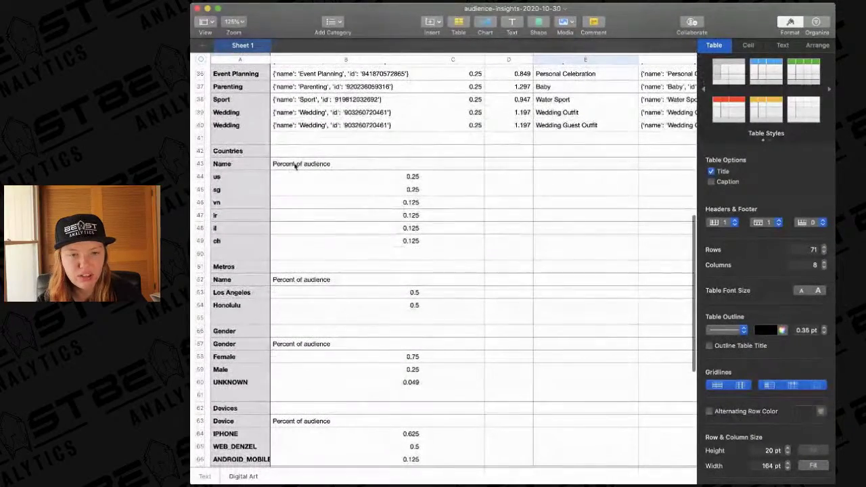
{"action": "left_click", "coordinate": [219, 178]}
{"action": "left_click", "coordinate": [238, 292]}
{"action": "scroll", "coordinate": [238, 277], "scroll_direction": "down", "scroll_amount": 2}
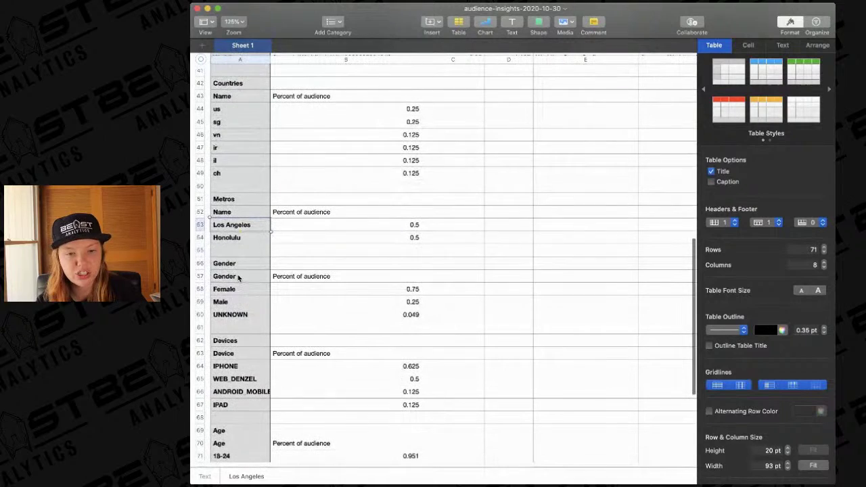
{"action": "scroll", "coordinate": [232, 374], "scroll_direction": "down", "scroll_amount": 5}
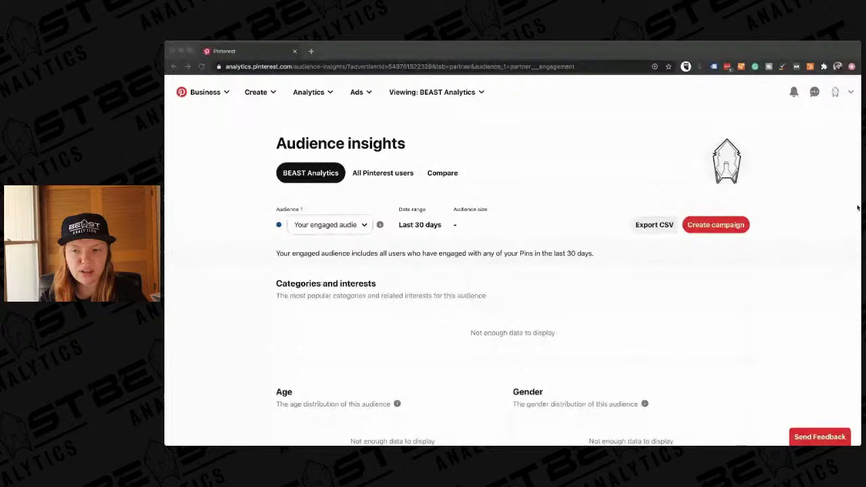
Switch back to Pinterest in the browser and open the Trends page of its analytics
{"action": "left_click", "coordinate": [857, 208]}
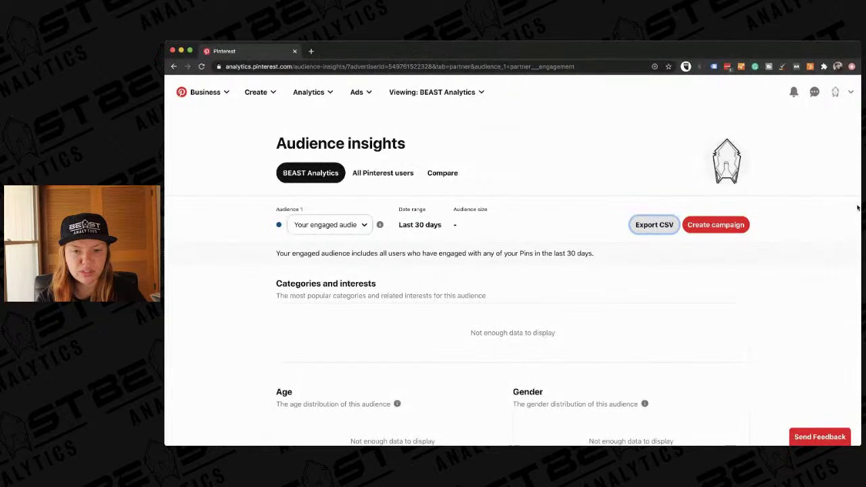
{"action": "left_click", "coordinate": [308, 92]}
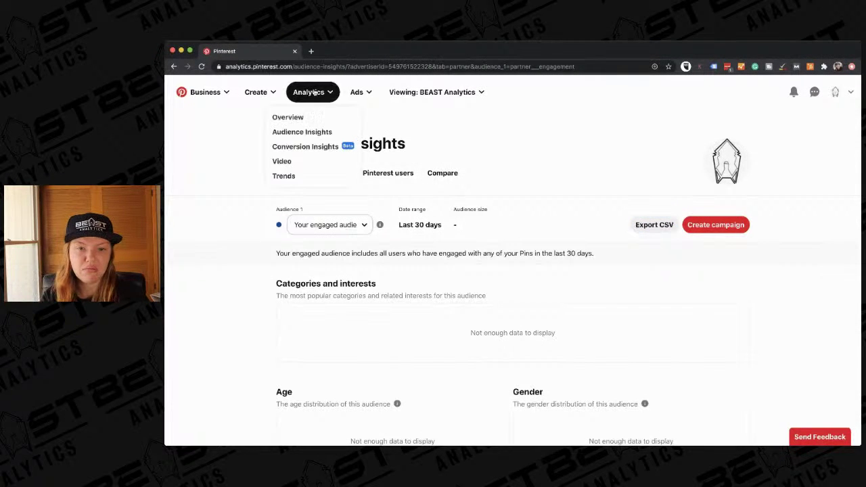
{"action": "left_click", "coordinate": [295, 176]}
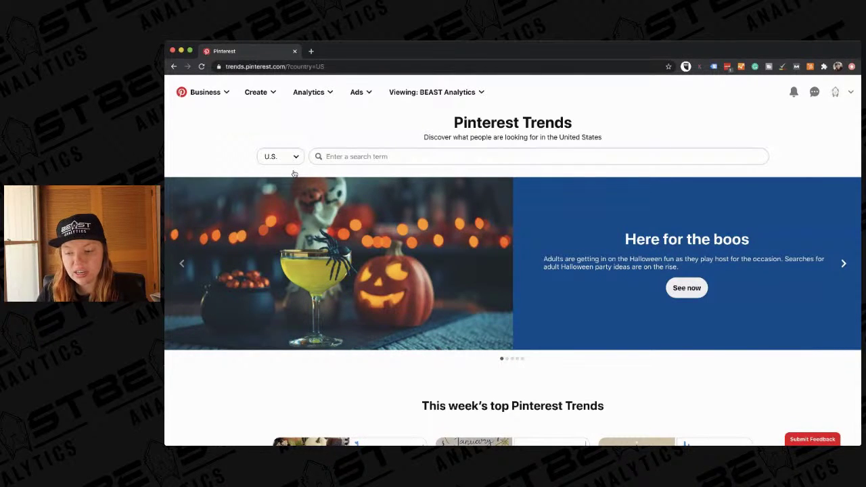
Try to search the U.S. trends for "analytics", enter the term a second time, and clear it
{"action": "left_click", "coordinate": [350, 156]}
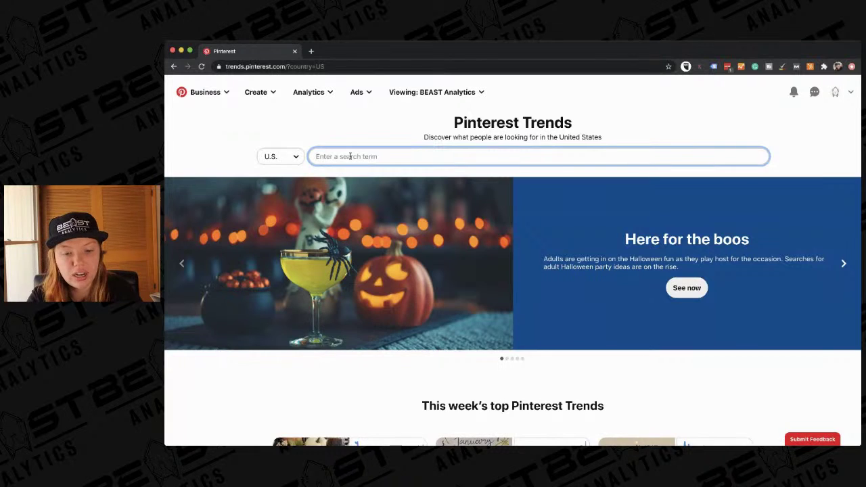
{"action": "type", "text": "analytics"}
{"action": "key", "text": "Return"}
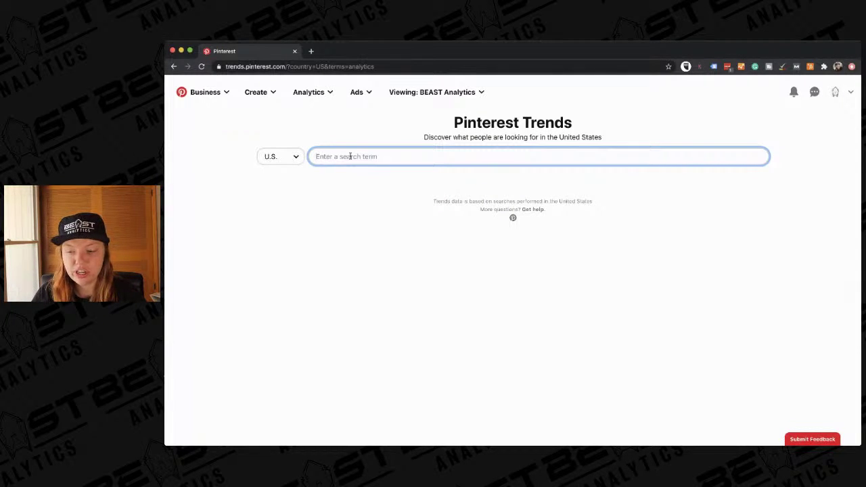
{"action": "type", "text": "an"}
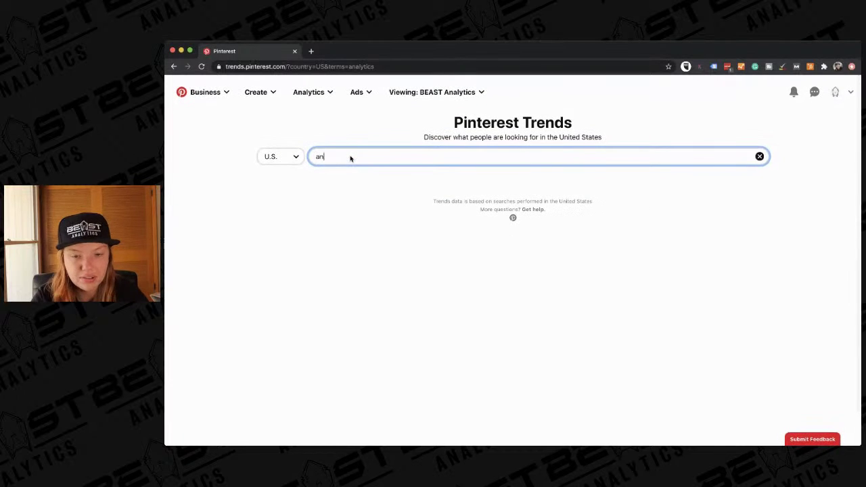
{"action": "type", "text": "alytics"}
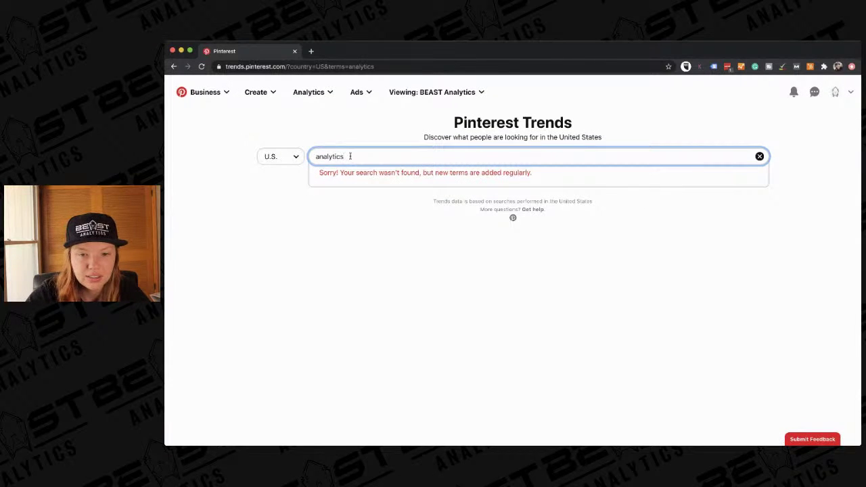
{"action": "key", "text": "BackSpace"}
{"action": "key", "text": "BackSpace"}
{"action": "key", "text": "BackSpace"}
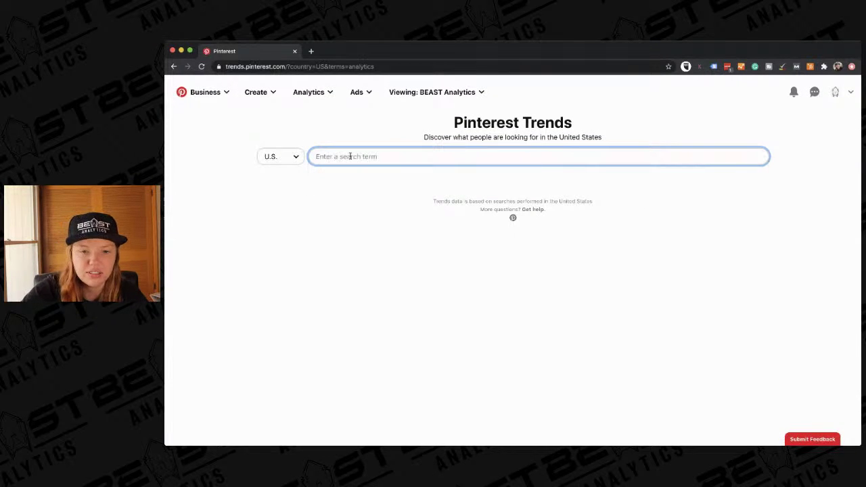
Search the U.S. trends for "digital marketing" and show the trend of that suggested term
{"action": "type", "text": "digital"}
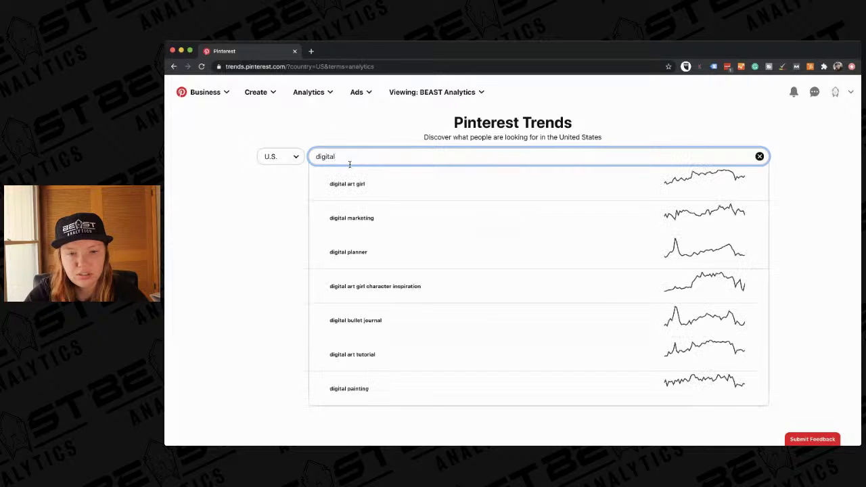
{"action": "type", "text": " marketing"}
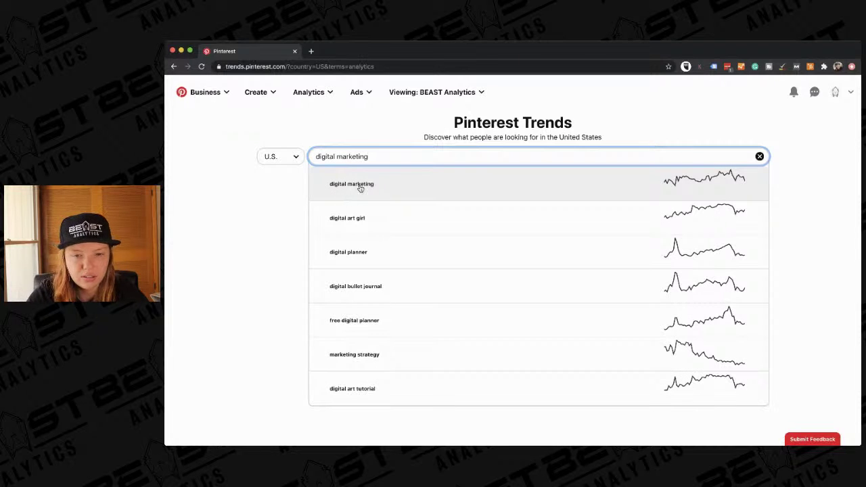
{"action": "left_click", "coordinate": [360, 188]}
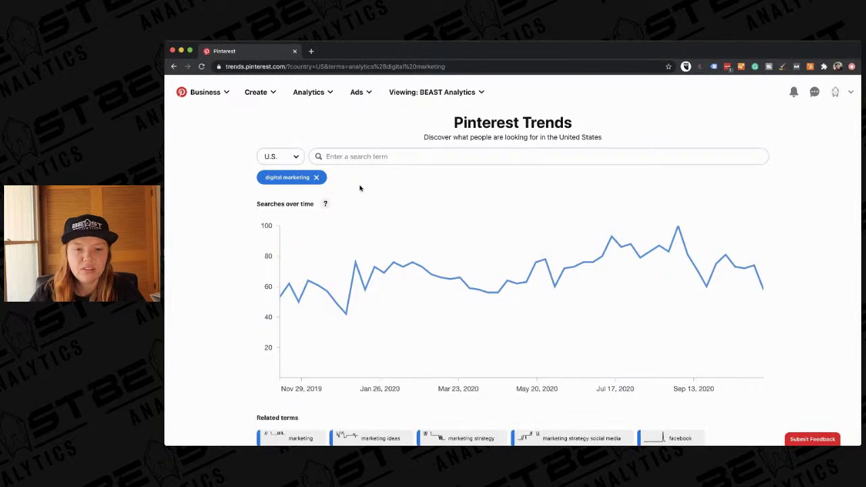
Examine the digital marketing searches over time, the country selector, the related terms and the popular Pins
{"action": "scroll", "coordinate": [360, 189], "scroll_direction": "down", "scroll_amount": 1}
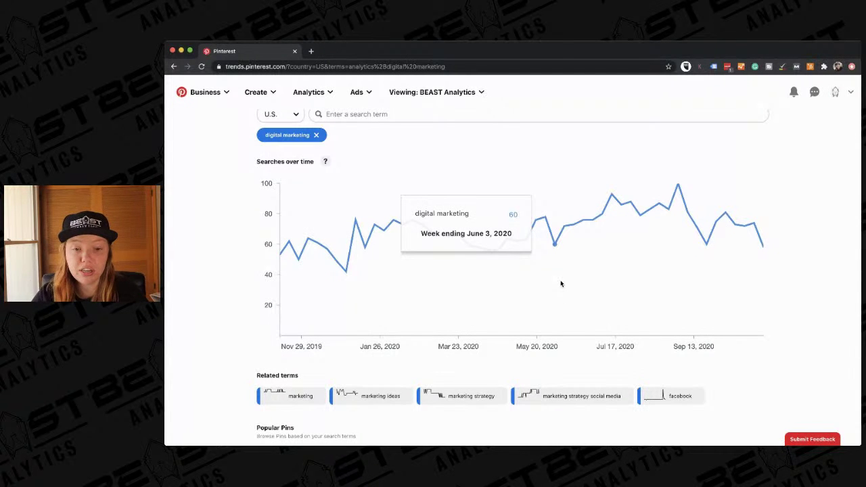
{"action": "scroll", "coordinate": [561, 284], "scroll_direction": "down", "scroll_amount": 1}
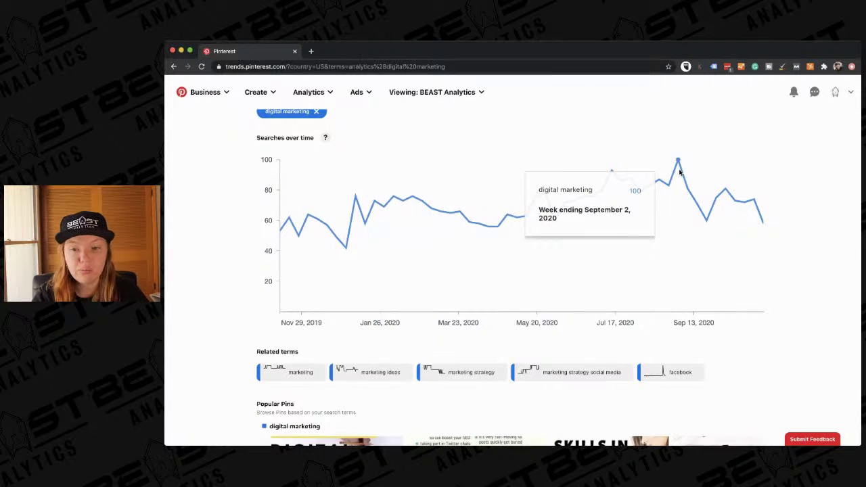
{"action": "scroll", "coordinate": [680, 172], "scroll_direction": "down", "scroll_amount": 1}
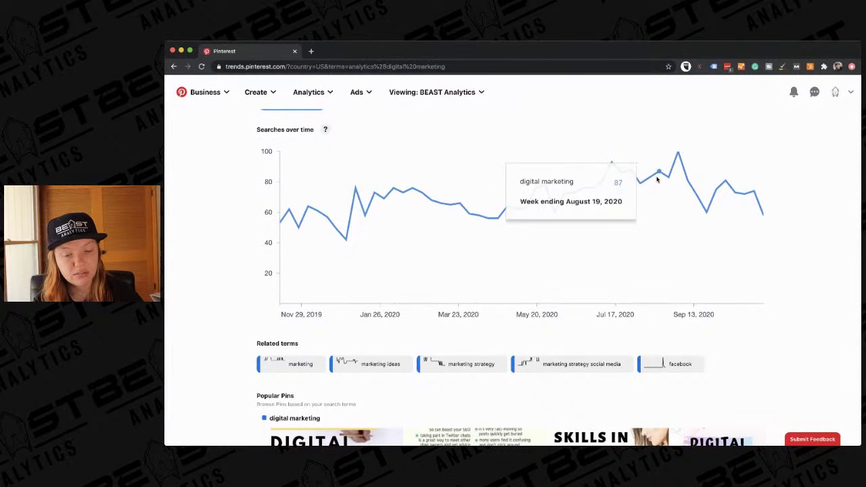
{"action": "scroll", "coordinate": [639, 230], "scroll_direction": "up", "scroll_amount": 3}
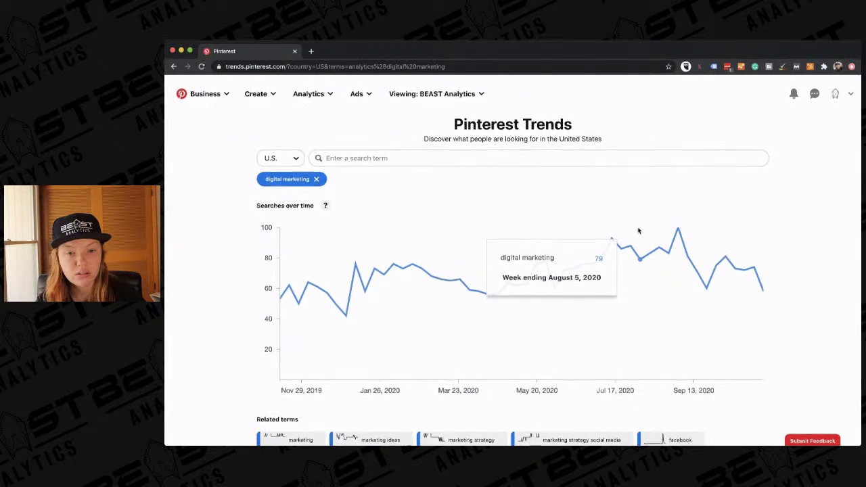
{"action": "scroll", "coordinate": [637, 230], "scroll_direction": "down", "scroll_amount": 1}
{"action": "left_click", "coordinate": [274, 154]}
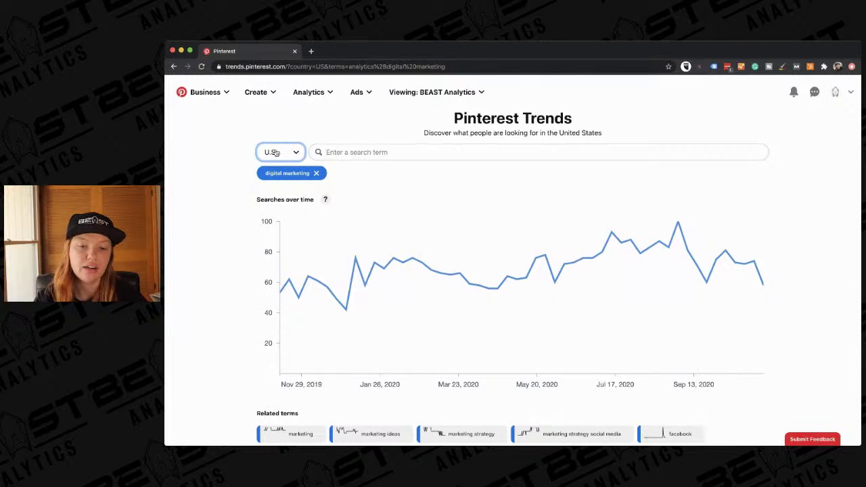
{"action": "scroll", "coordinate": [210, 253], "scroll_direction": "down", "scroll_amount": 2}
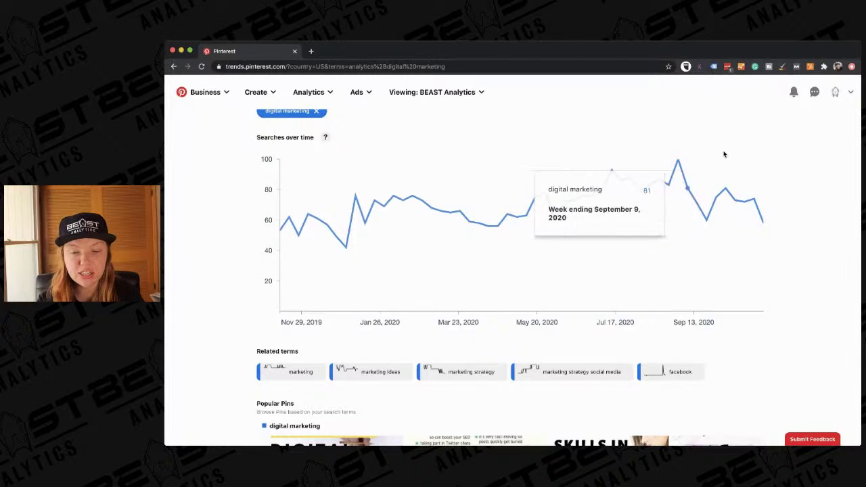
{"action": "scroll", "coordinate": [736, 153], "scroll_direction": "down", "scroll_amount": 5}
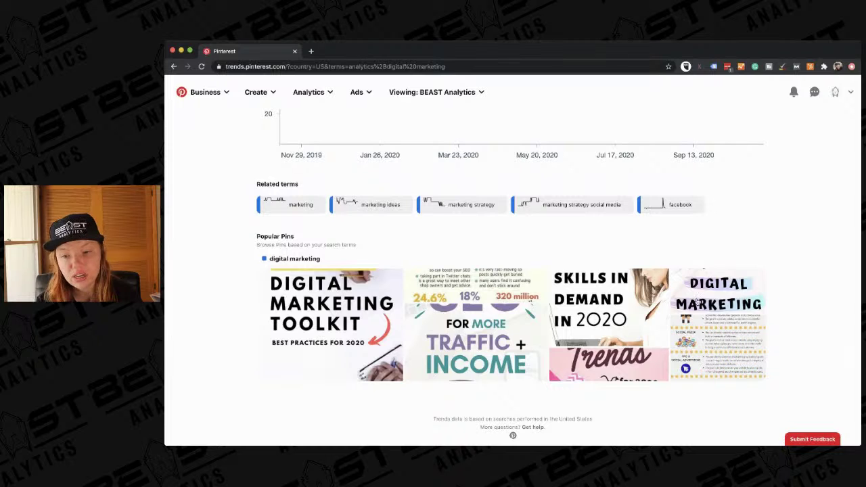
Open the popular digital marketing Pins, browse the Pin results, and close them to return to the trend page
{"action": "left_click", "coordinate": [697, 301]}
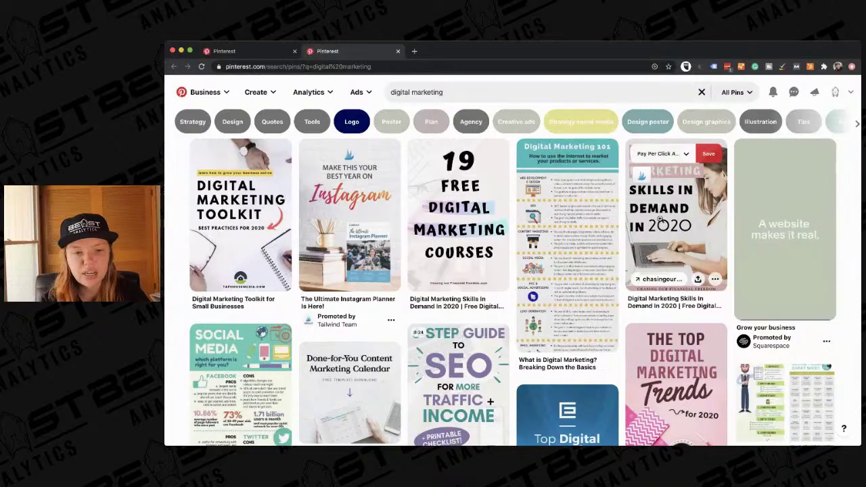
{"action": "scroll", "coordinate": [582, 270], "scroll_direction": "down", "scroll_amount": 5}
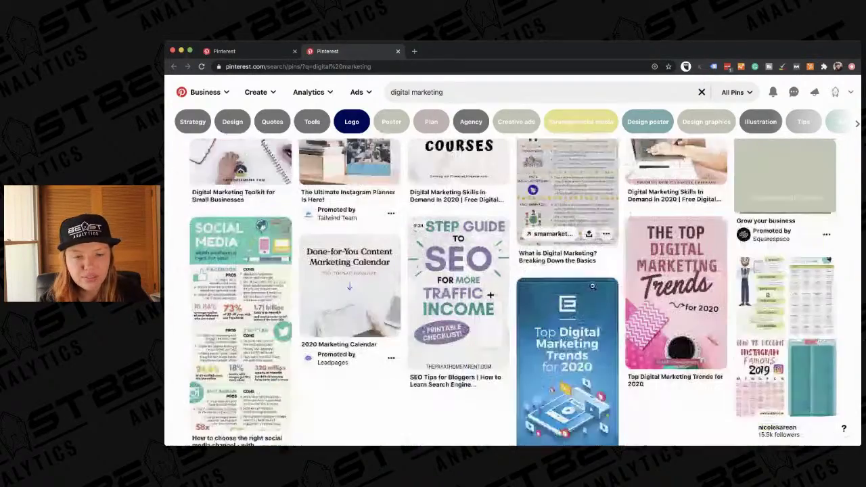
{"action": "scroll", "coordinate": [592, 287], "scroll_direction": "down", "scroll_amount": 1}
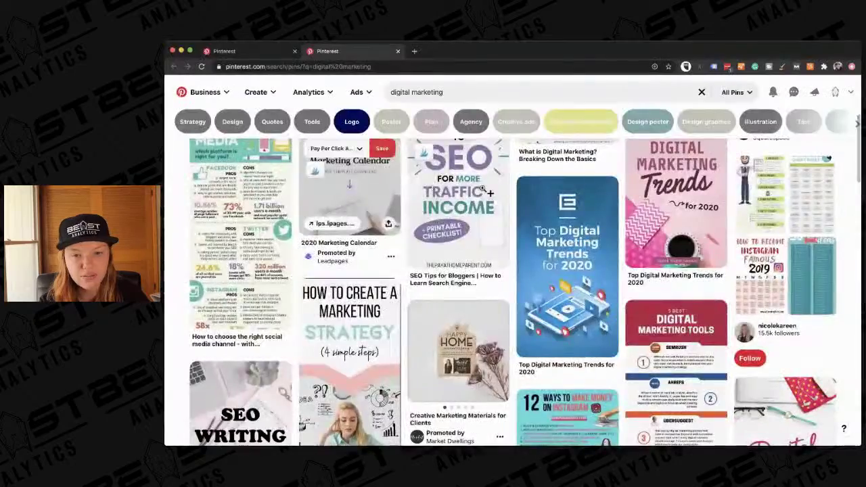
{"action": "scroll", "coordinate": [645, 271], "scroll_direction": "up", "scroll_amount": 1}
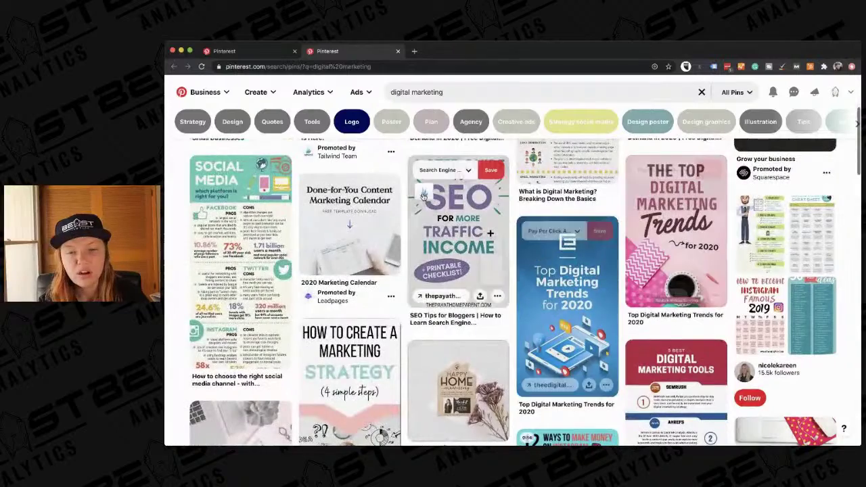
{"action": "scroll", "coordinate": [467, 203], "scroll_direction": "up", "scroll_amount": 1}
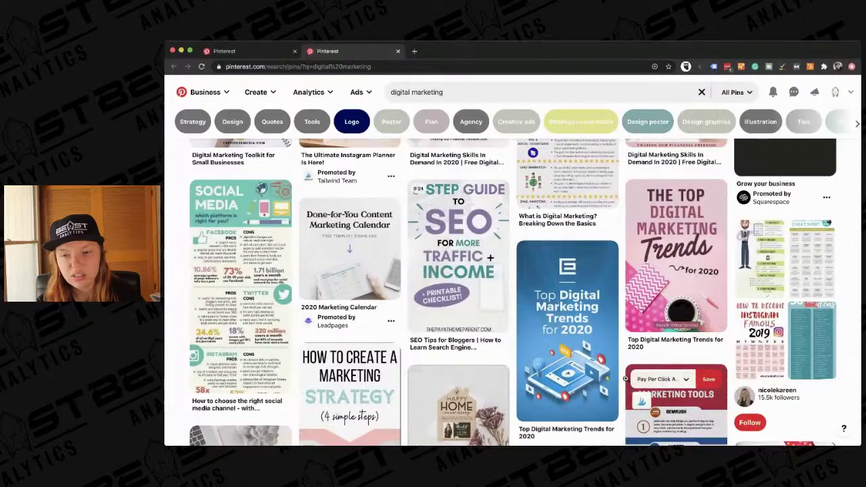
{"action": "scroll", "coordinate": [676, 394], "scroll_direction": "down", "scroll_amount": 3}
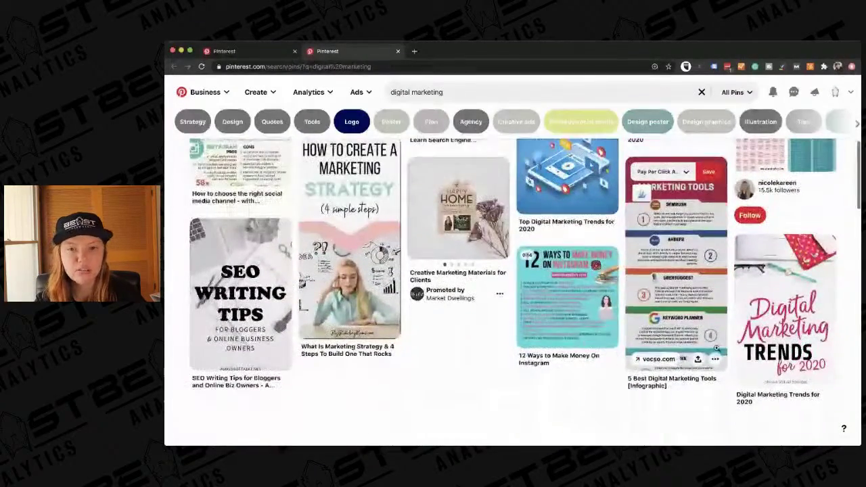
{"action": "left_click", "coordinate": [398, 52]}
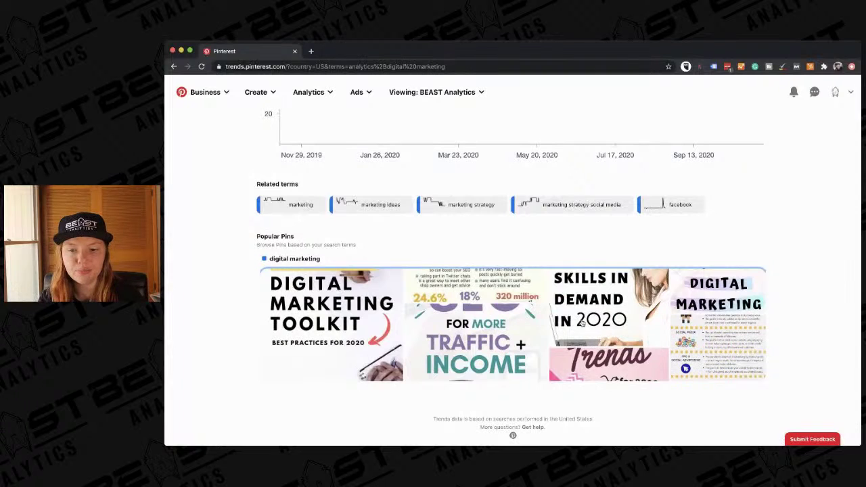
Add the related term "marketing strategy social media" to the digital marketing trend and compare the searches over time of both terms
{"action": "scroll", "coordinate": [475, 347], "scroll_direction": "down", "scroll_amount": 1}
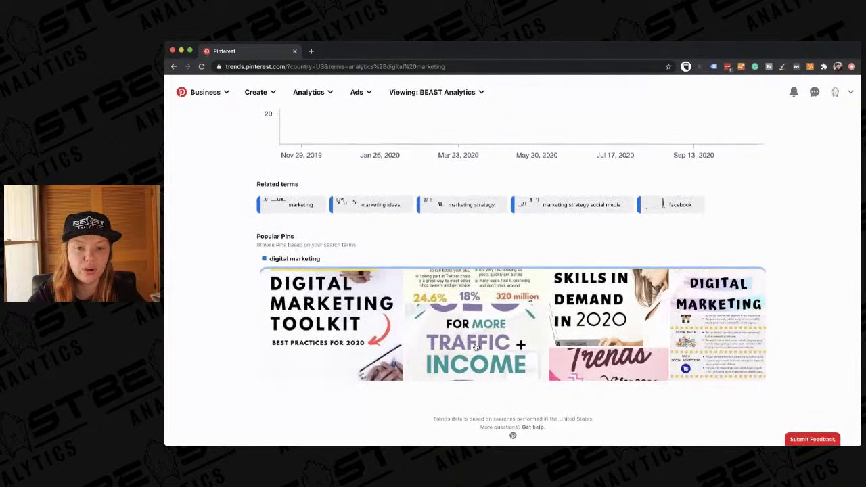
{"action": "scroll", "coordinate": [476, 347], "scroll_direction": "up", "scroll_amount": 1}
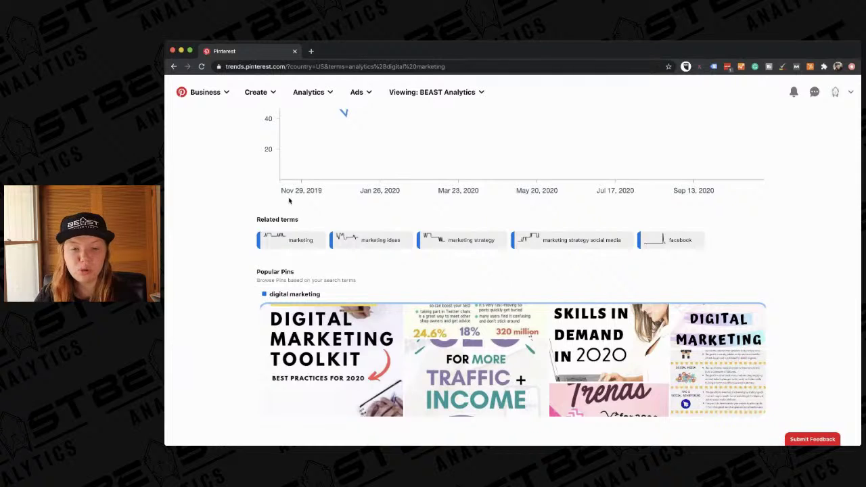
{"action": "scroll", "coordinate": [289, 200], "scroll_direction": "up", "scroll_amount": 1}
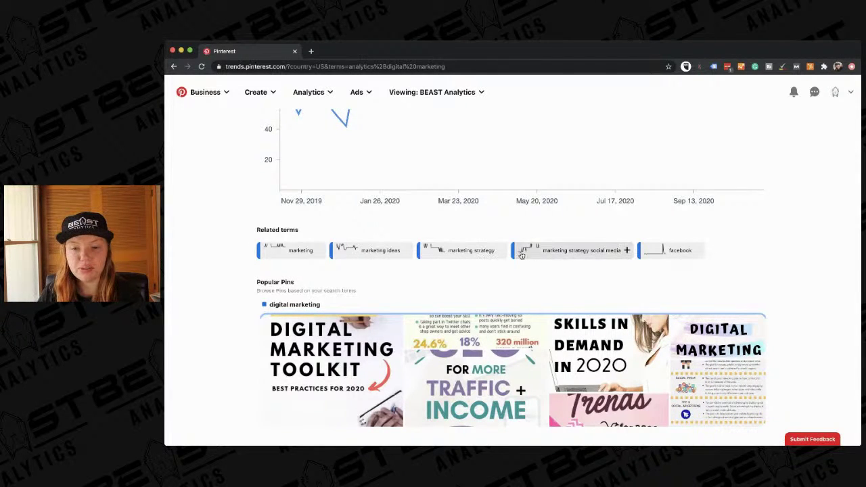
{"action": "left_click", "coordinate": [554, 258]}
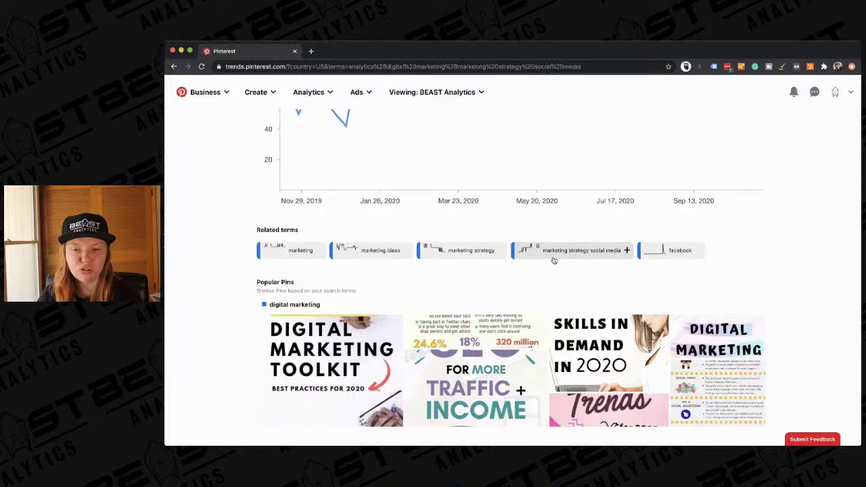
{"action": "scroll", "coordinate": [552, 257], "scroll_direction": "up", "scroll_amount": 4}
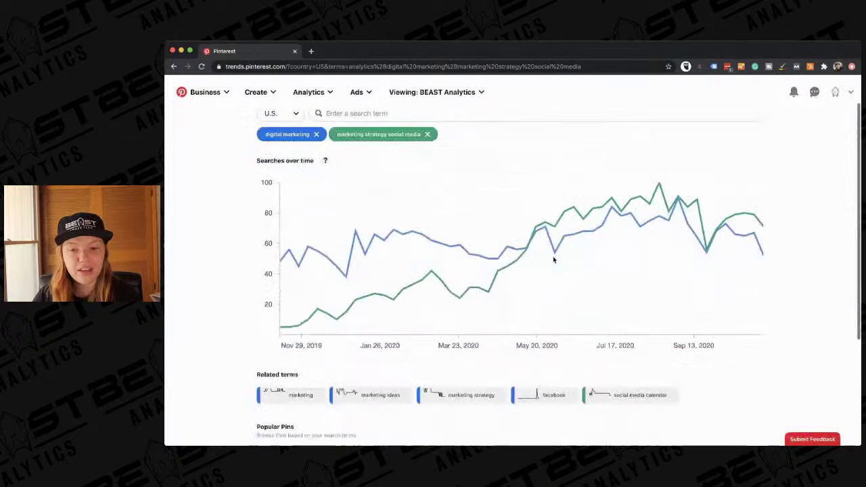
{"action": "scroll", "coordinate": [553, 256], "scroll_direction": "down", "scroll_amount": 1}
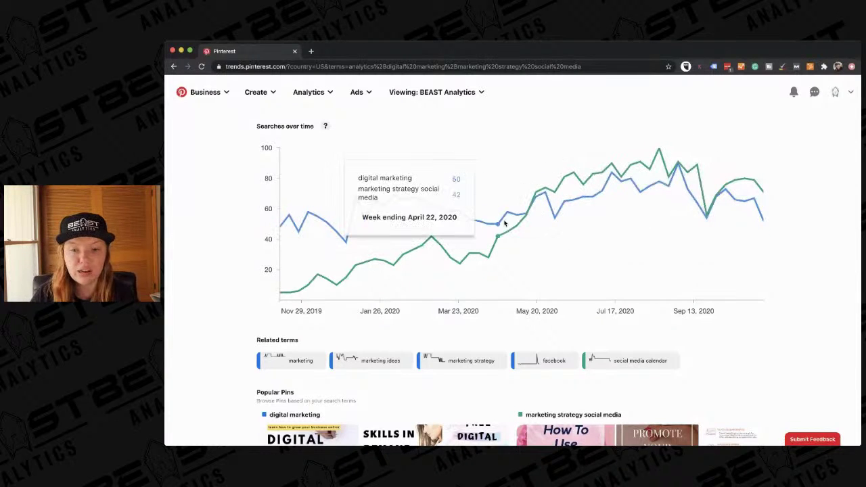
Open the popular Pins for "marketing strategy social media", browse the Pin results, and close them to return to the trend page
{"action": "scroll", "coordinate": [506, 206], "scroll_direction": "down", "scroll_amount": 4}
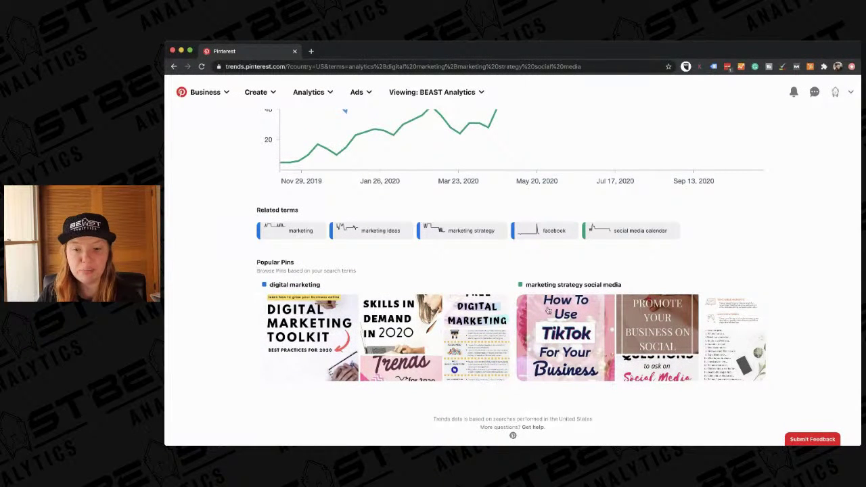
{"action": "left_click", "coordinate": [611, 335]}
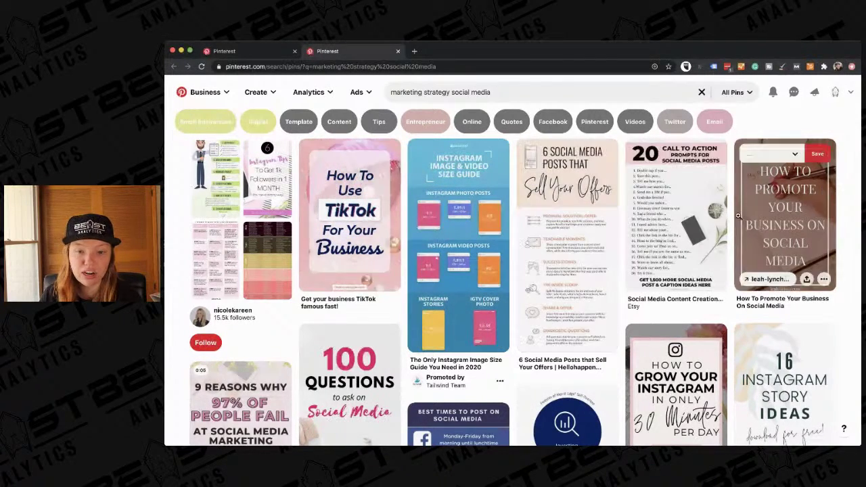
{"action": "scroll", "coordinate": [730, 224], "scroll_direction": "down", "scroll_amount": 3}
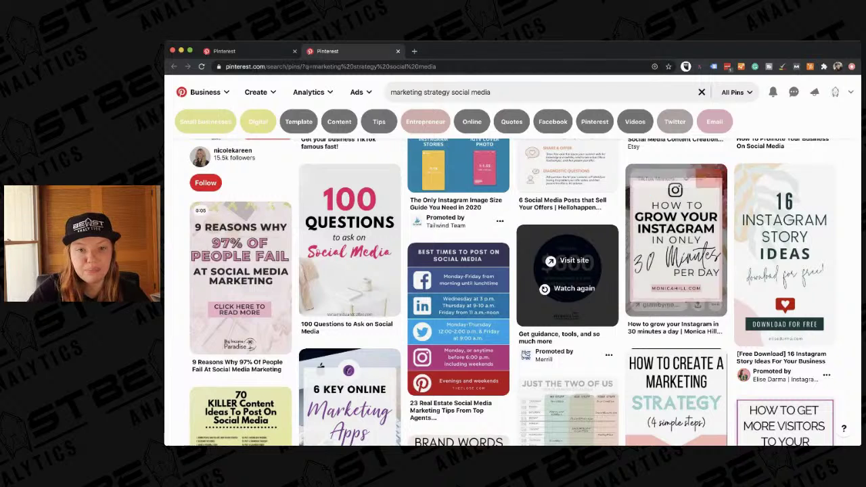
{"action": "left_click", "coordinate": [255, 49]}
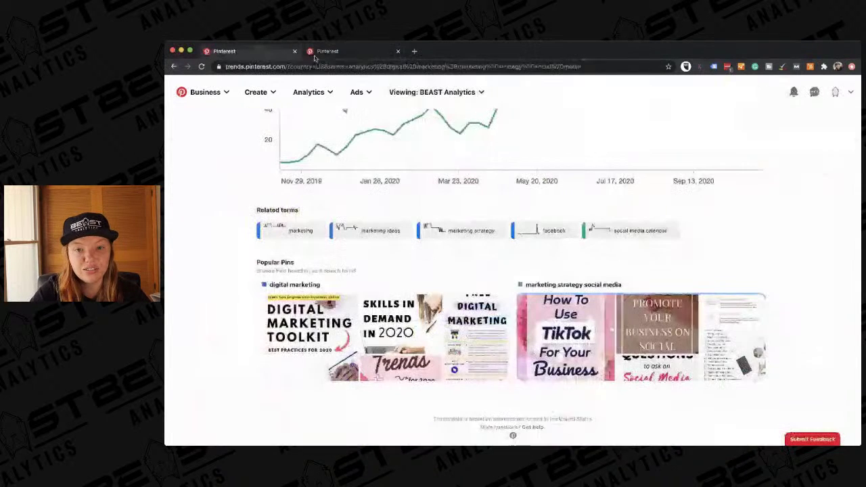
{"action": "left_click", "coordinate": [397, 51]}
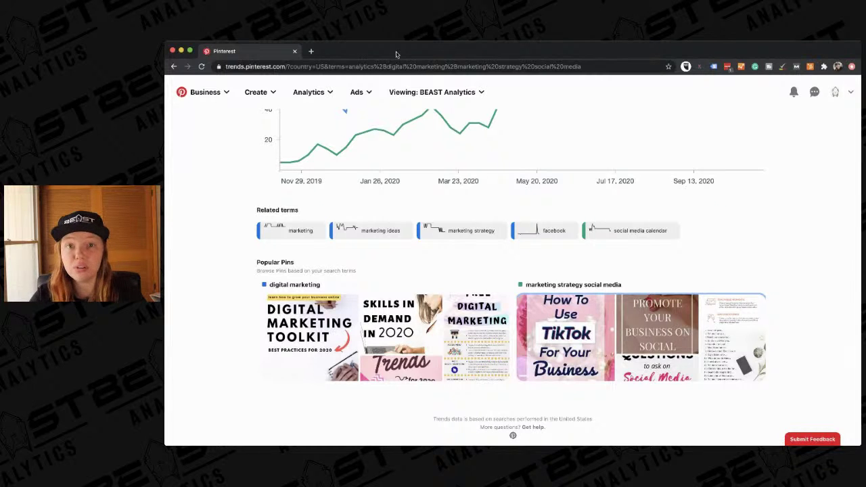
Remove the terms "marketing strategy social media" and "digital marketing" from the trend comparison
{"action": "scroll", "coordinate": [386, 146], "scroll_direction": "up", "scroll_amount": 5}
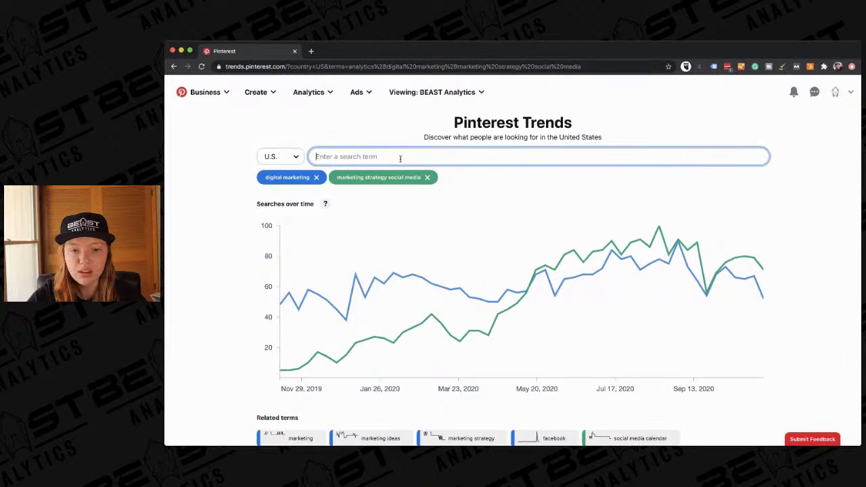
{"action": "left_click", "coordinate": [427, 177]}
{"action": "left_click", "coordinate": [318, 177]}
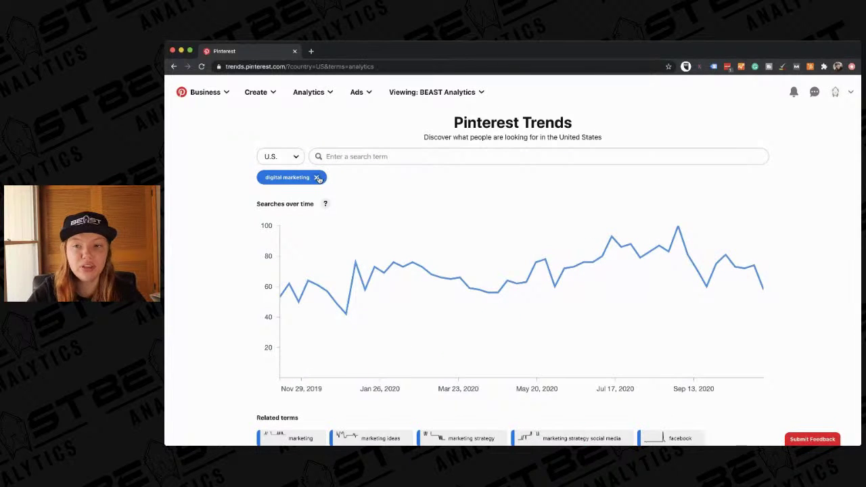